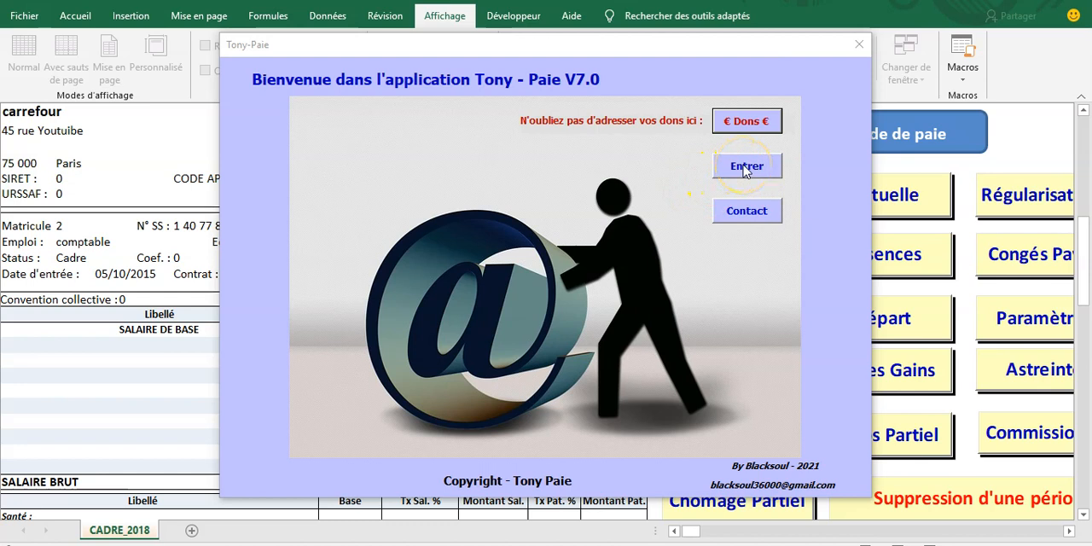
Step: Enter the payroll application from its welcome window
click(745, 168)
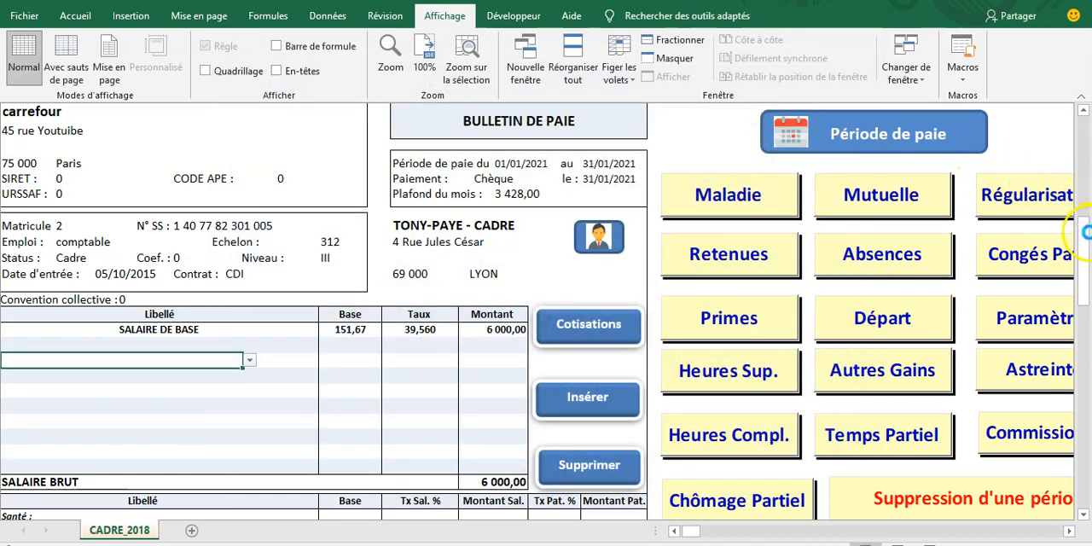
Step: Examine the current executive payslip from the employee details and base salary down to the contributions, net pay and cumulative totals
drag(1084, 232, 1084, 126)
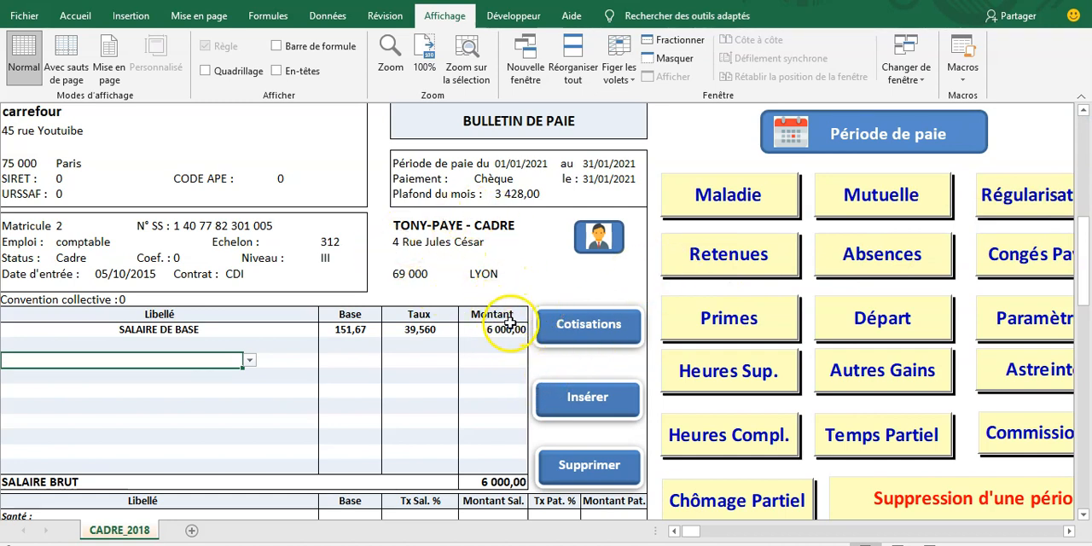
scroll(461, 326, down, 3)
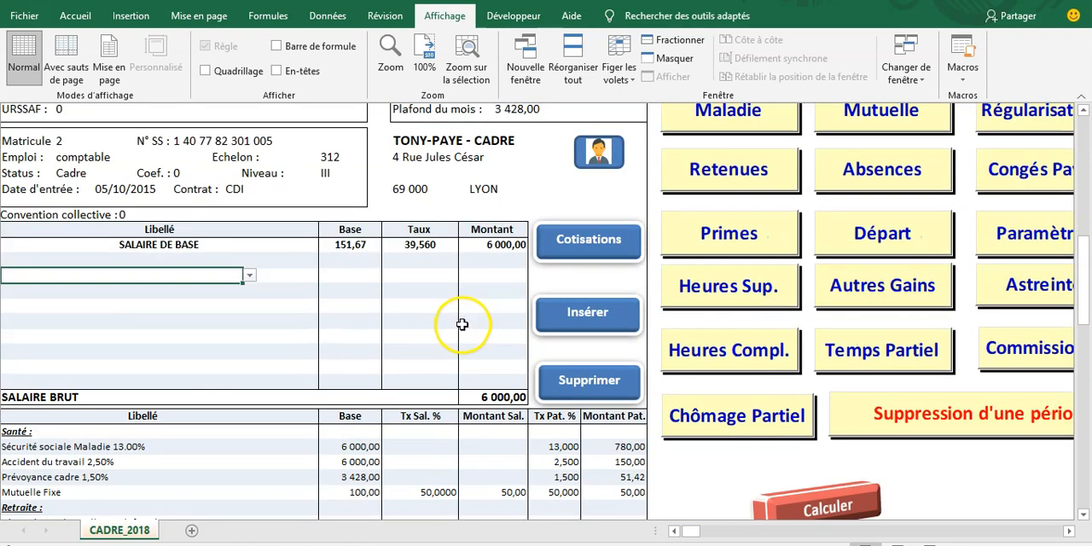
scroll(484, 283, down, 9)
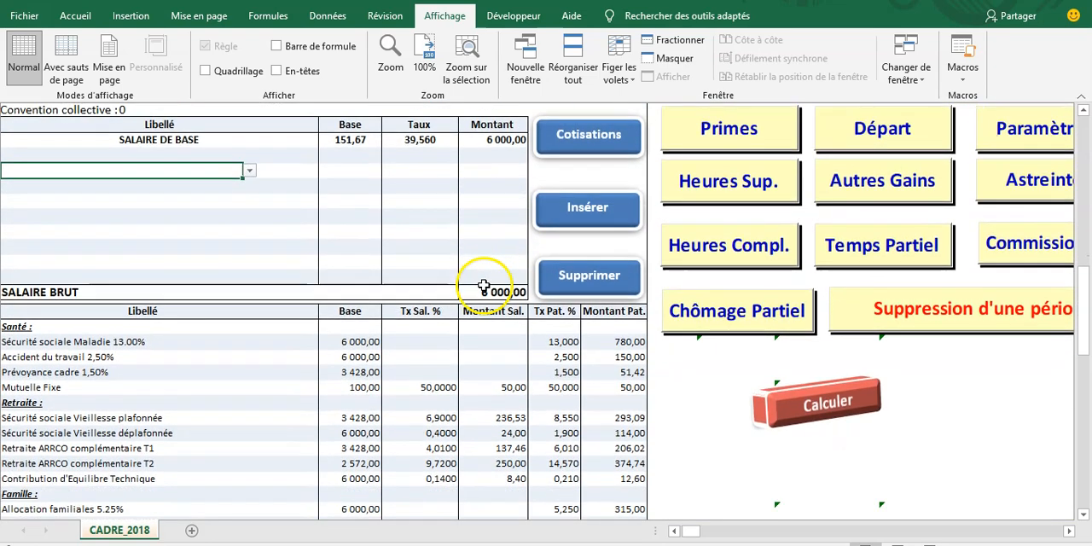
scroll(461, 297, down, 3)
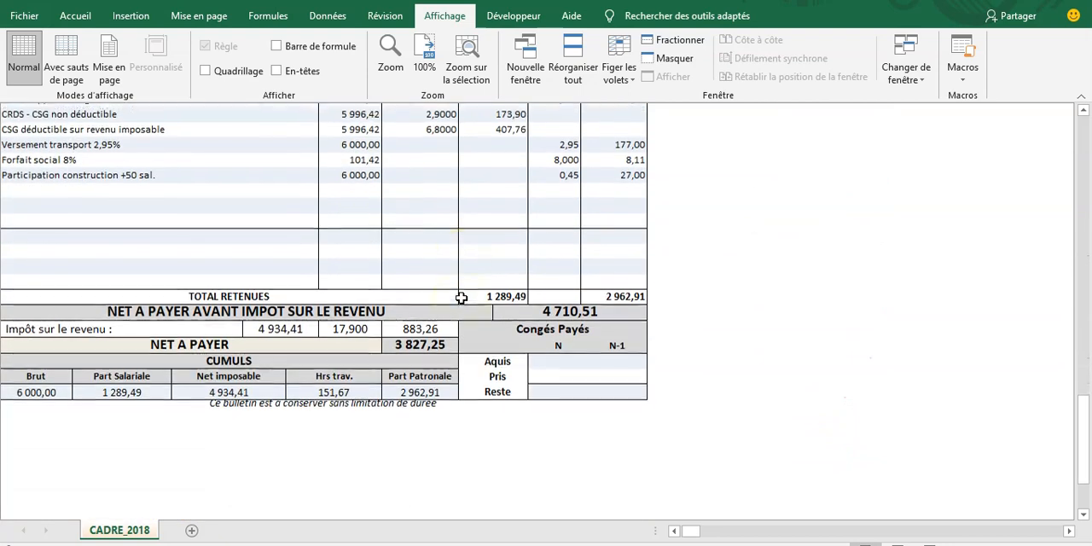
scroll(460, 297, up, 11)
scroll(460, 298, up, 4)
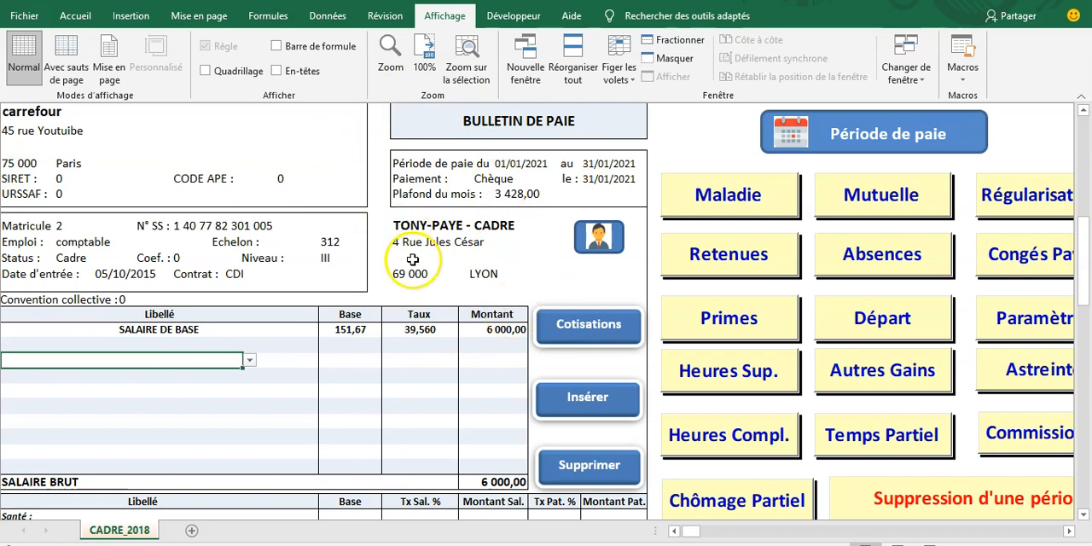
click(492, 241)
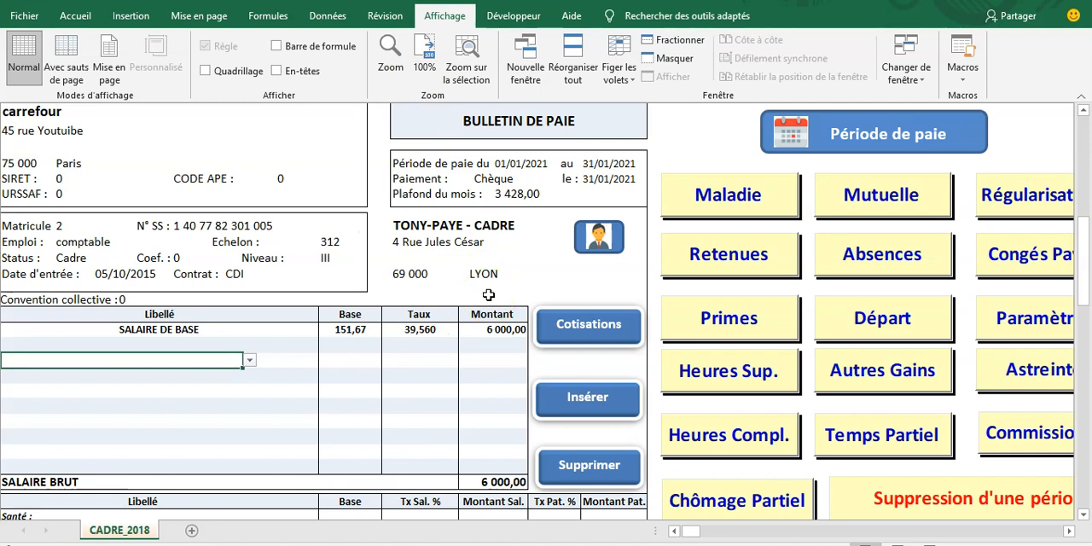
scroll(493, 295, down, 1)
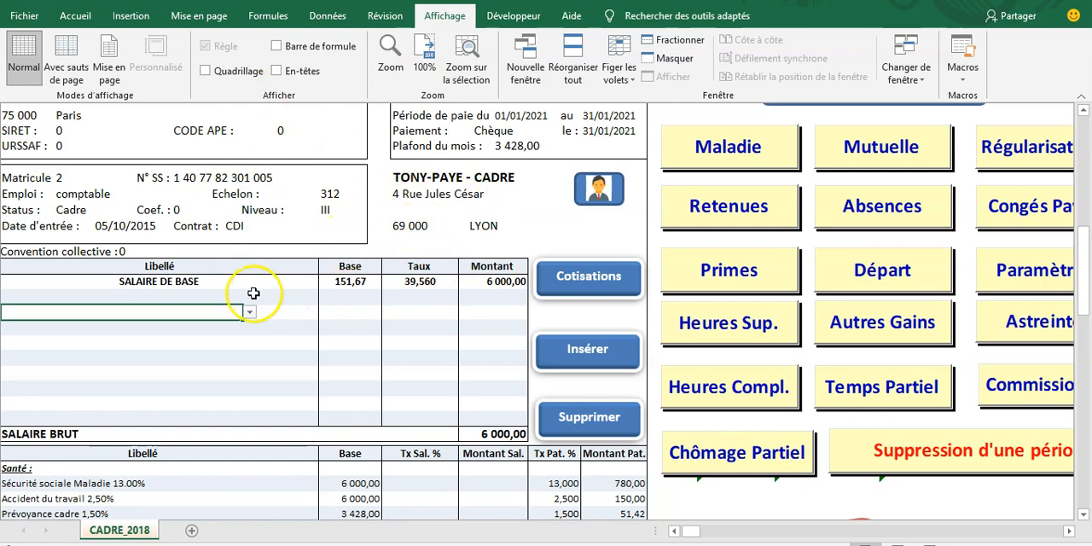
scroll(493, 284, down, 5)
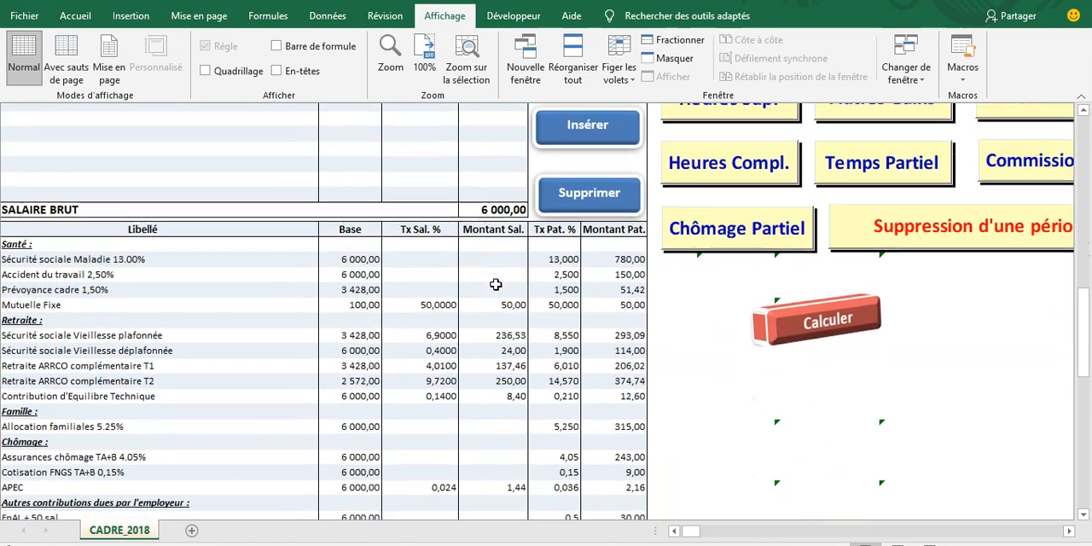
scroll(495, 284, down, 5)
scroll(496, 284, up, 7)
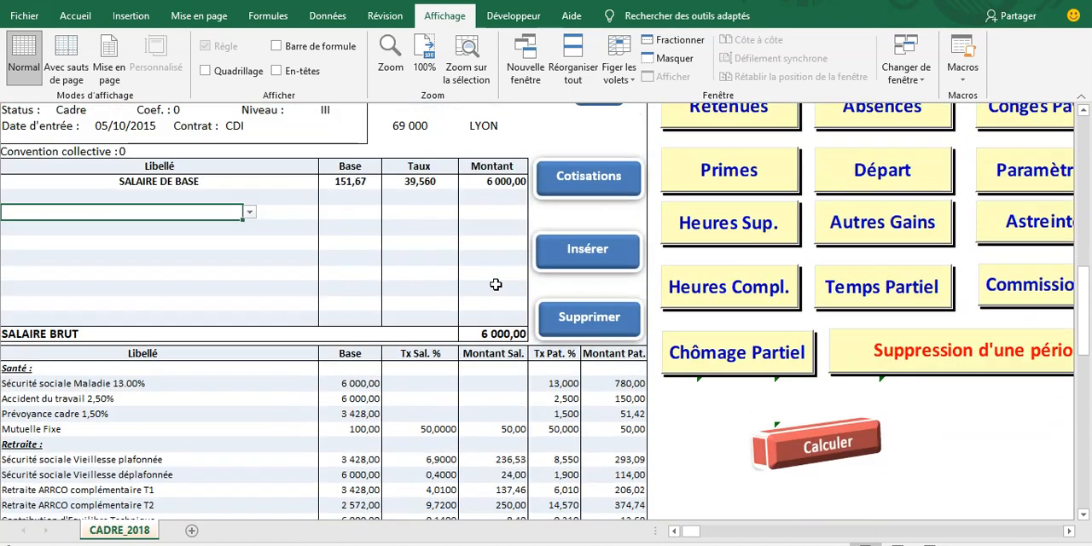
scroll(495, 284, up, 3)
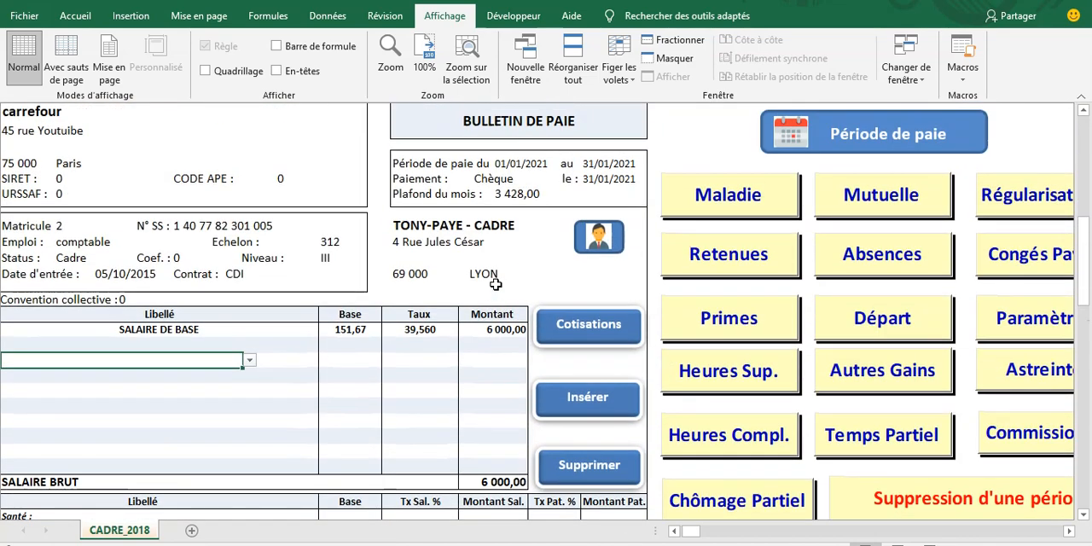
Step: Open the employee form from the payslip and check its list of recorded employees
click(593, 237)
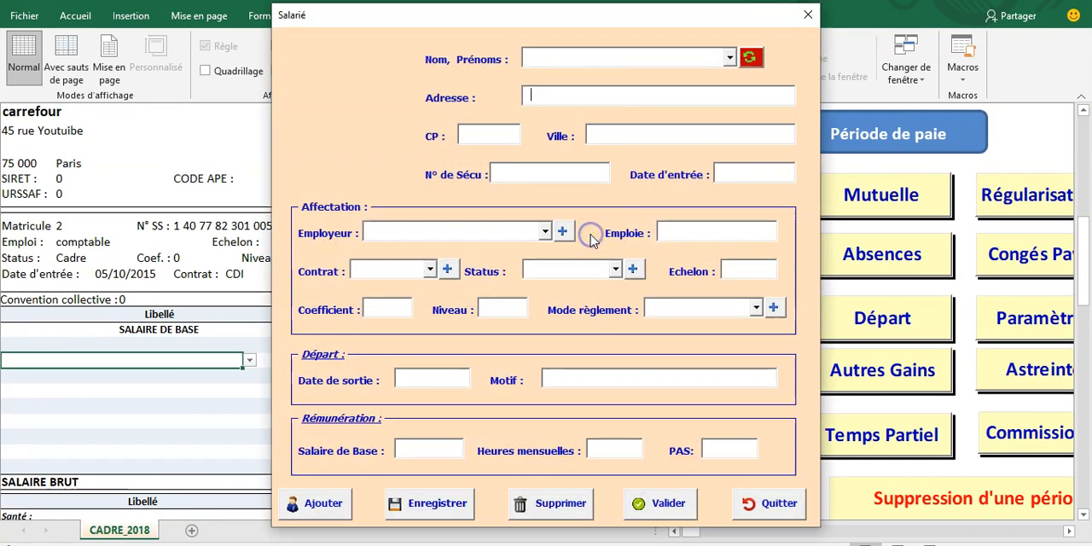
click(729, 58)
key(Down)
key(Down)
key(Down)
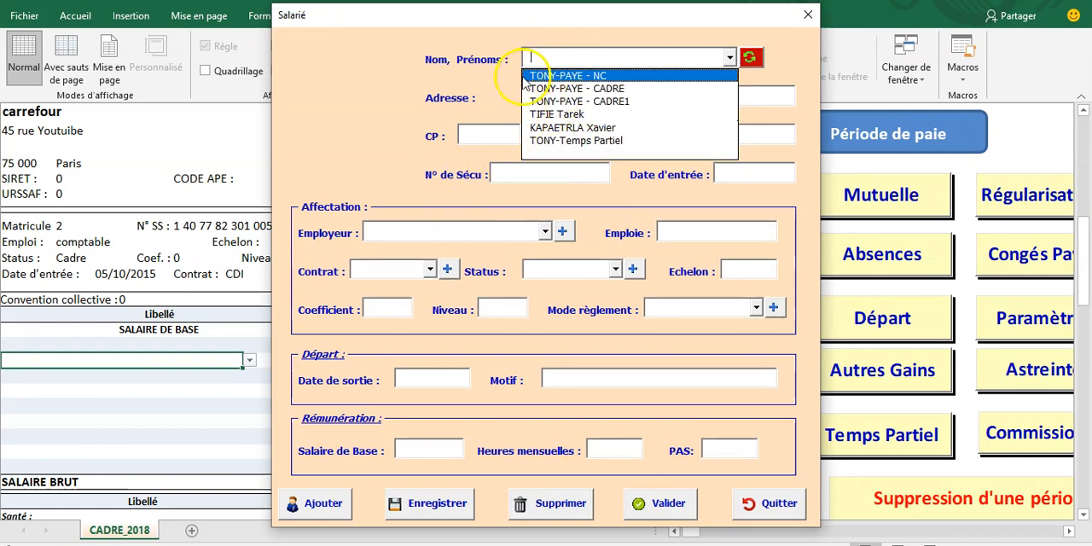
click(567, 54)
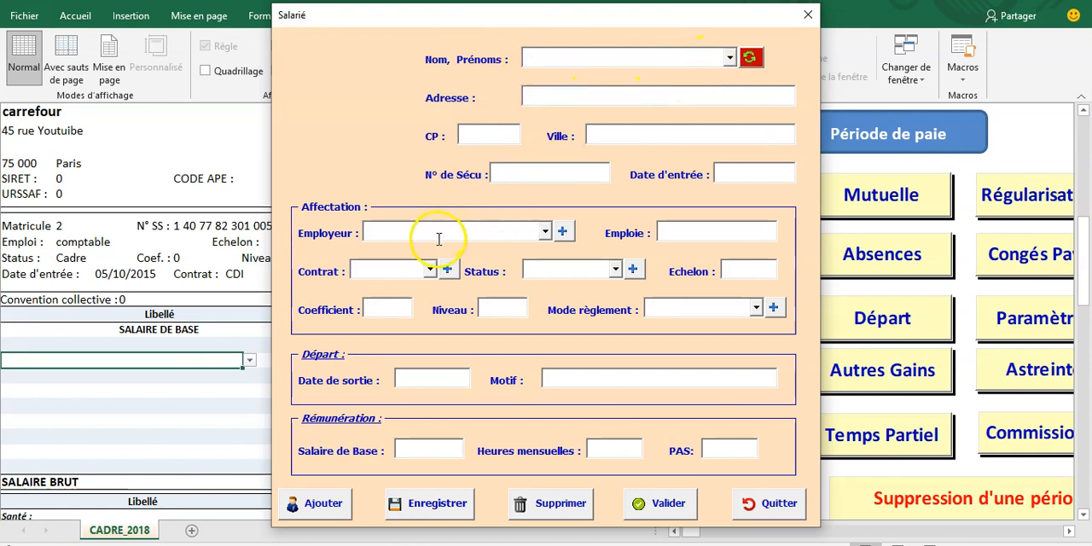
Step: Load the company record of carrefour and validate it as the employer in the employee form
click(562, 231)
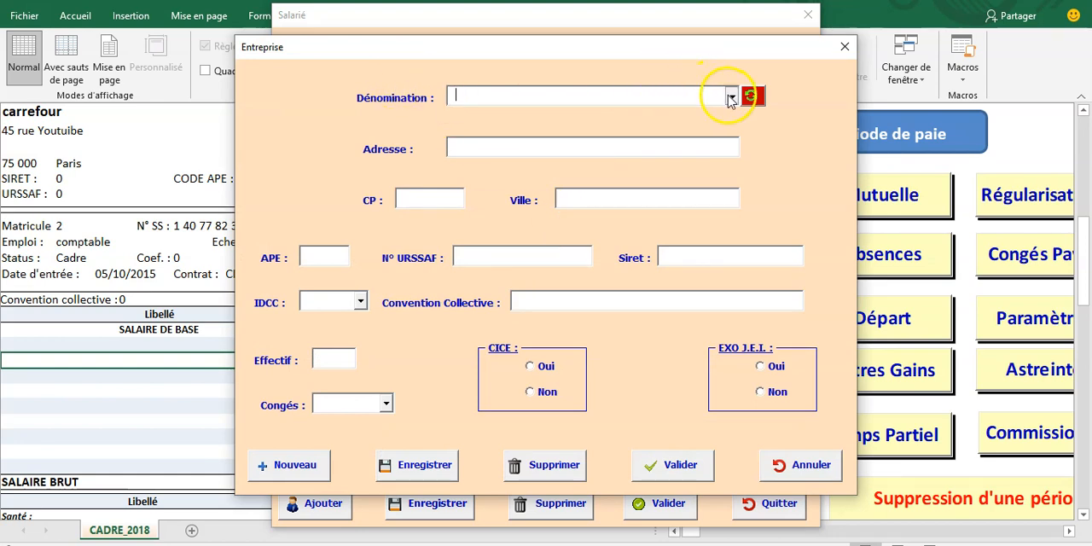
click(731, 96)
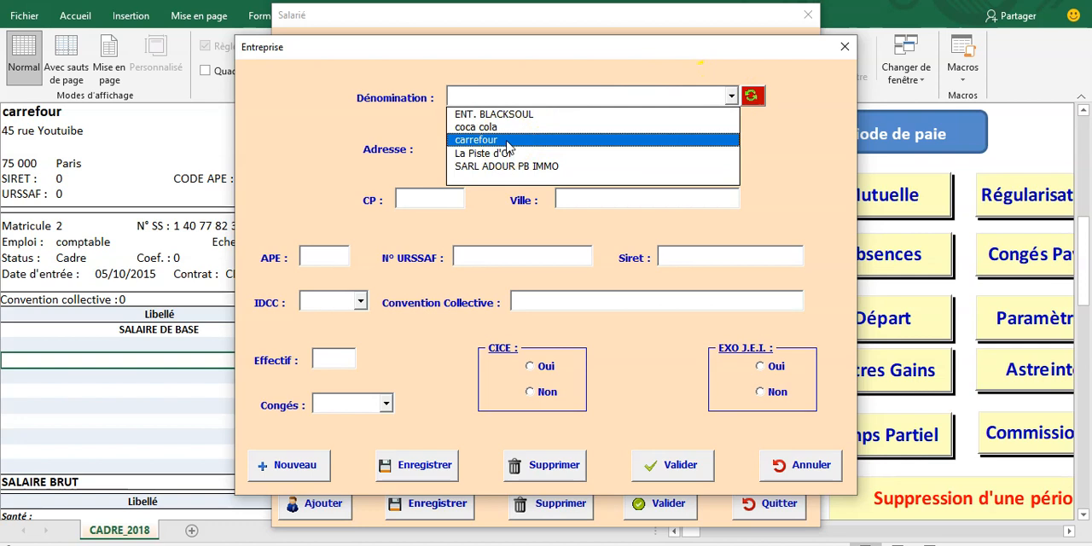
click(508, 141)
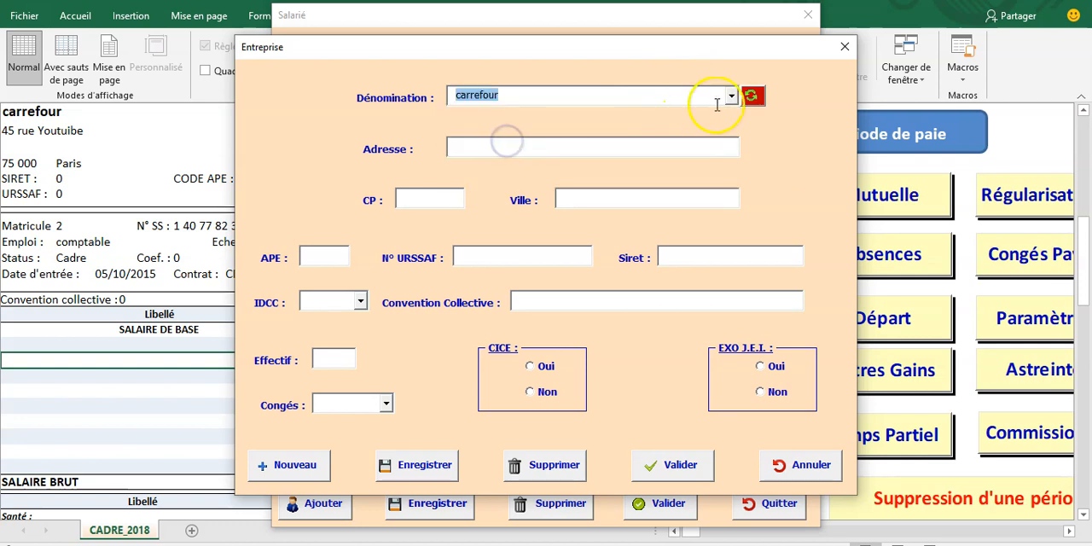
click(752, 96)
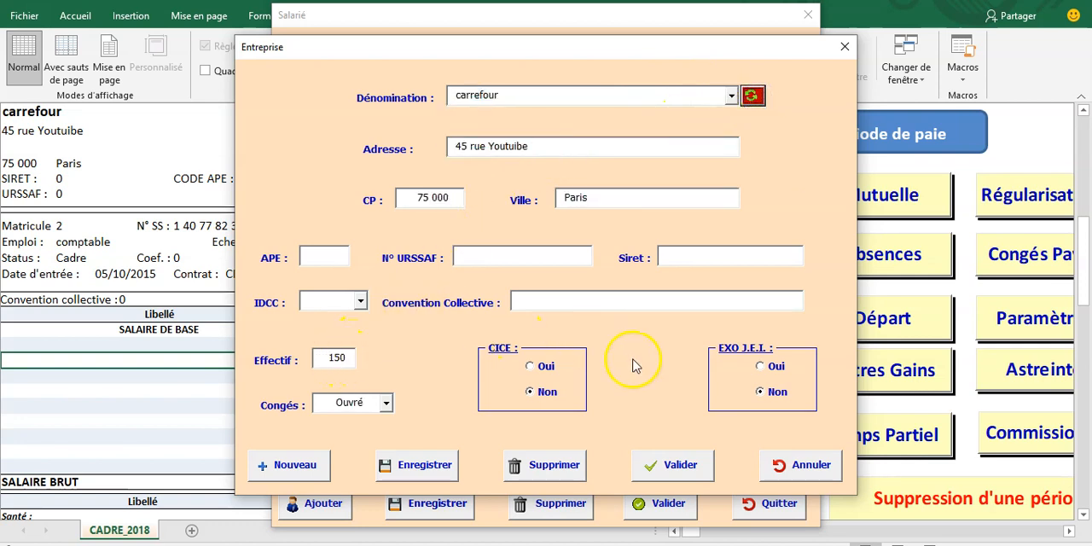
click(669, 465)
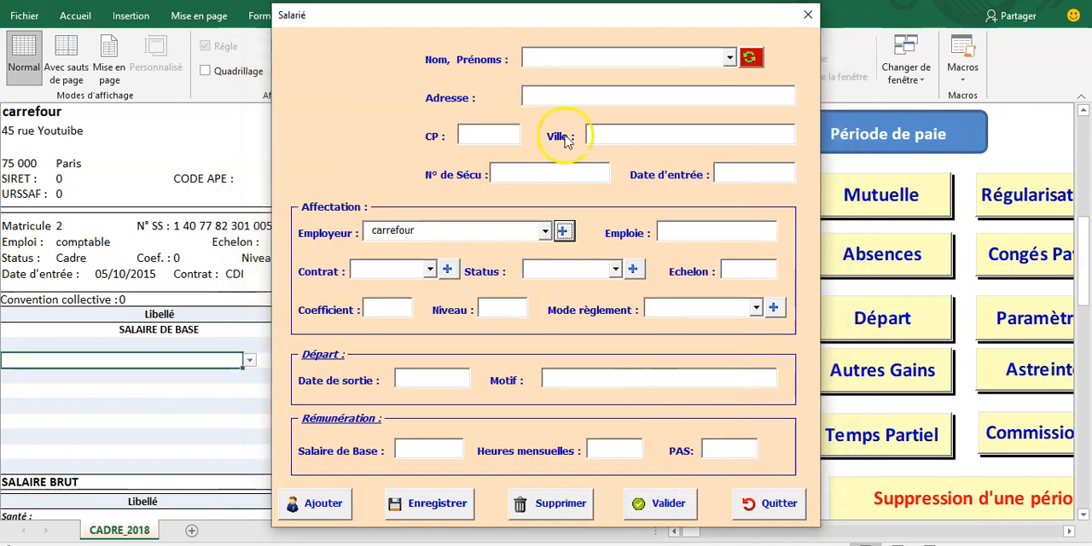
Step: Load the stored details of the CADRE1 employee into the employee form
click(729, 57)
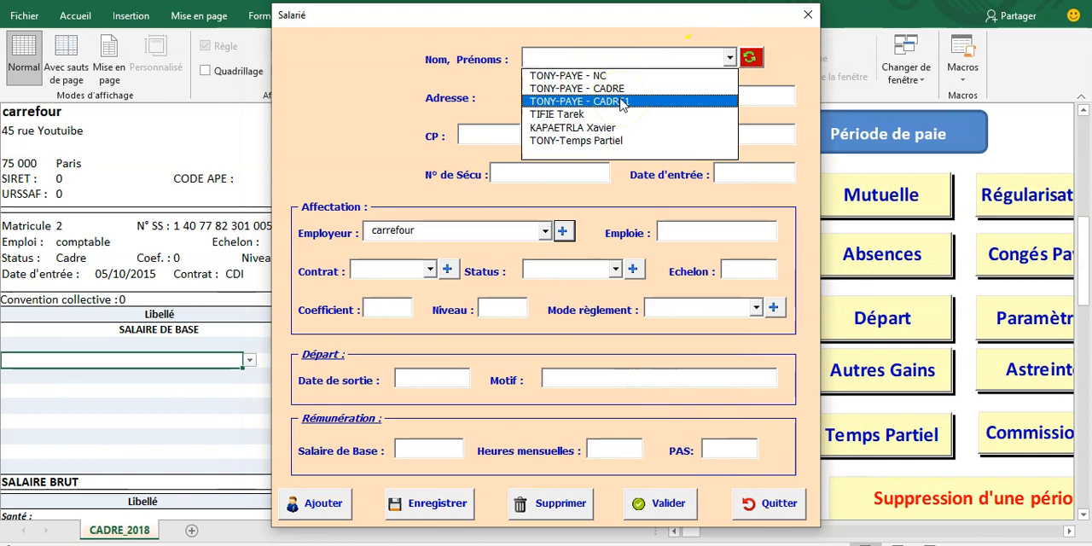
click(619, 101)
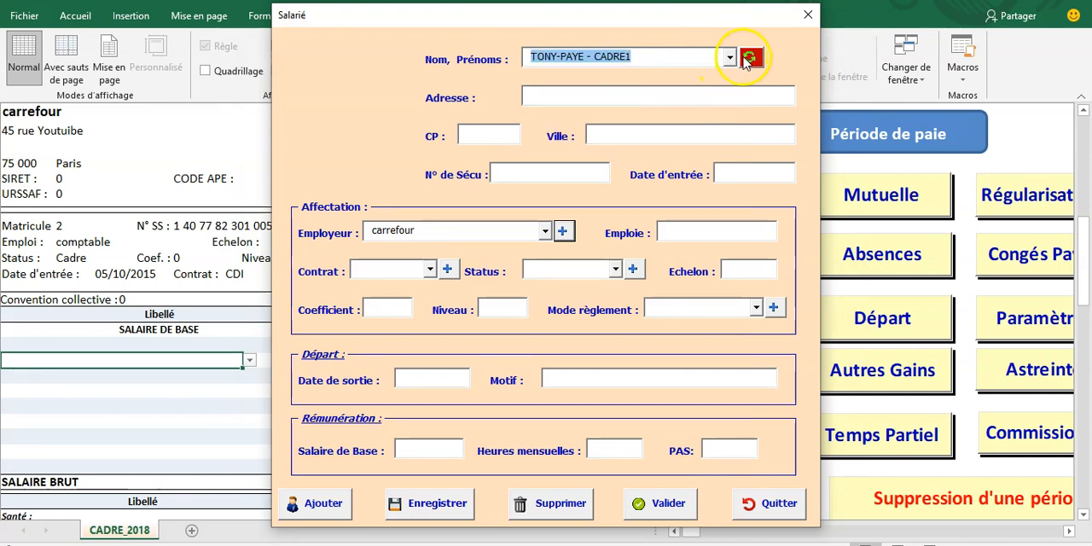
click(750, 57)
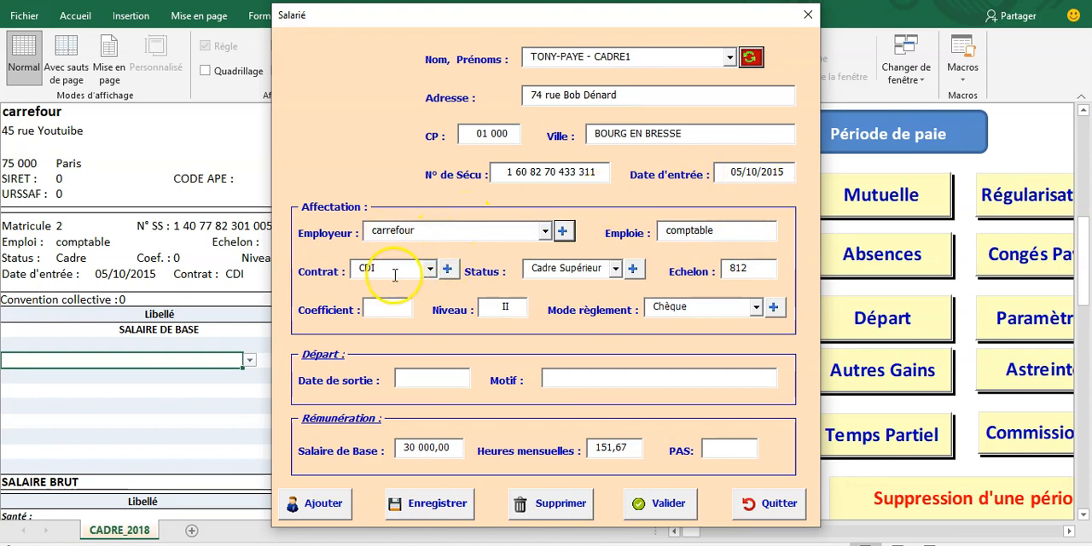
Step: Choose Cadre Supérieur as the status, leave PAS empty, then save the employee record and apply it to the payslip
click(615, 270)
click(559, 341)
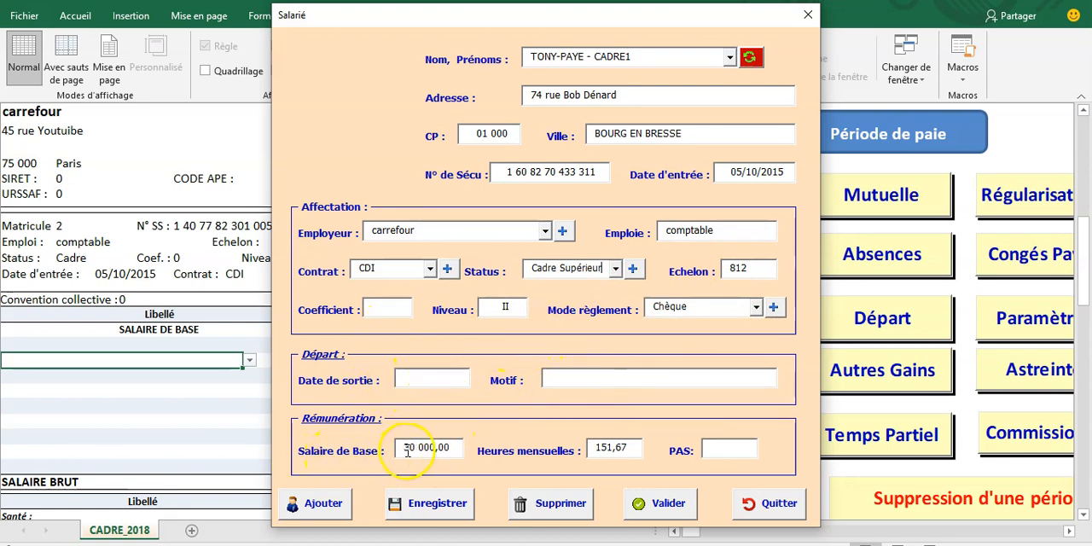
click(717, 447)
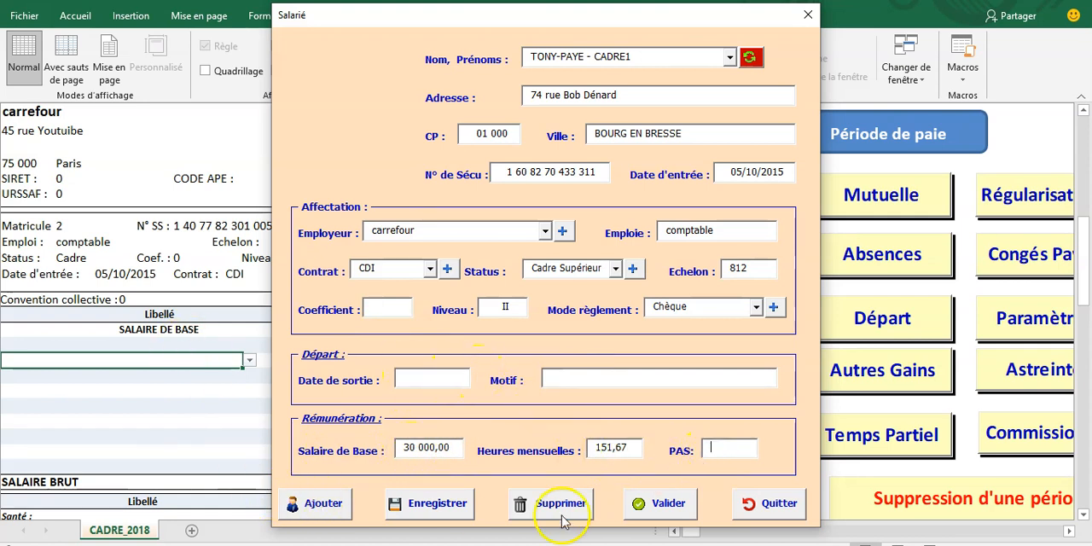
click(460, 509)
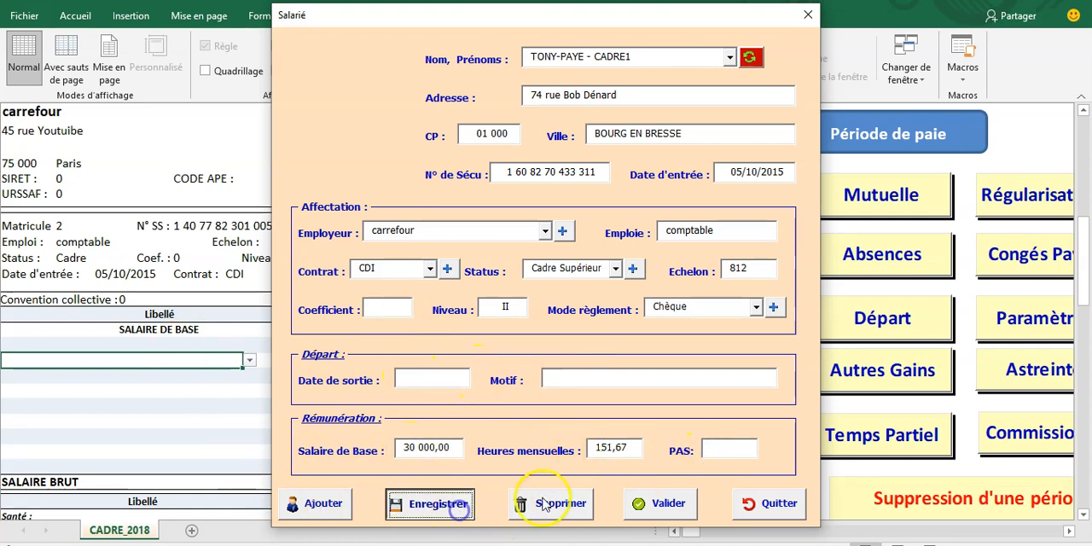
click(680, 508)
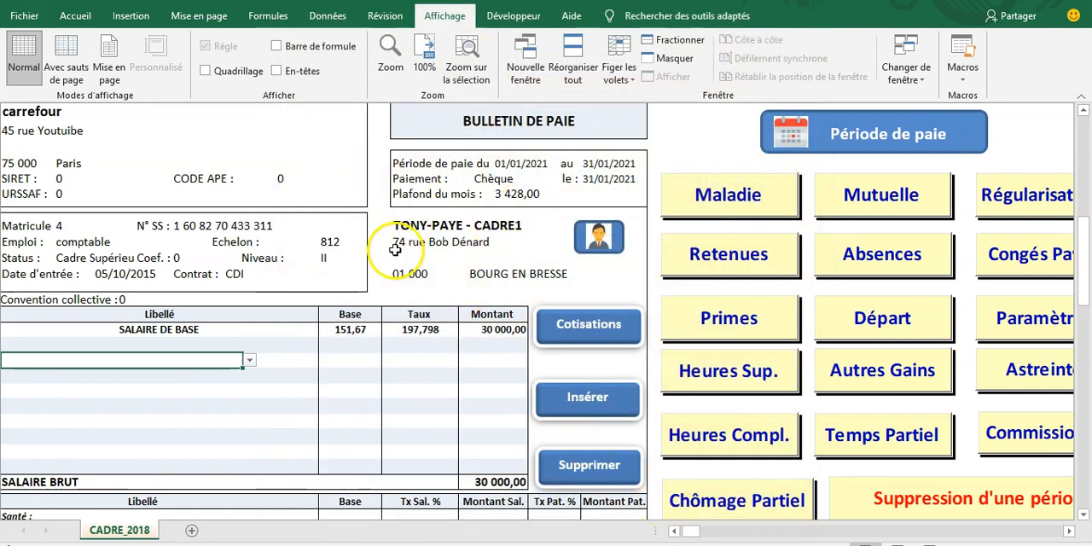
Step: Set the payslip period to year 2021 and month janvier-21
click(870, 135)
click(650, 214)
click(602, 246)
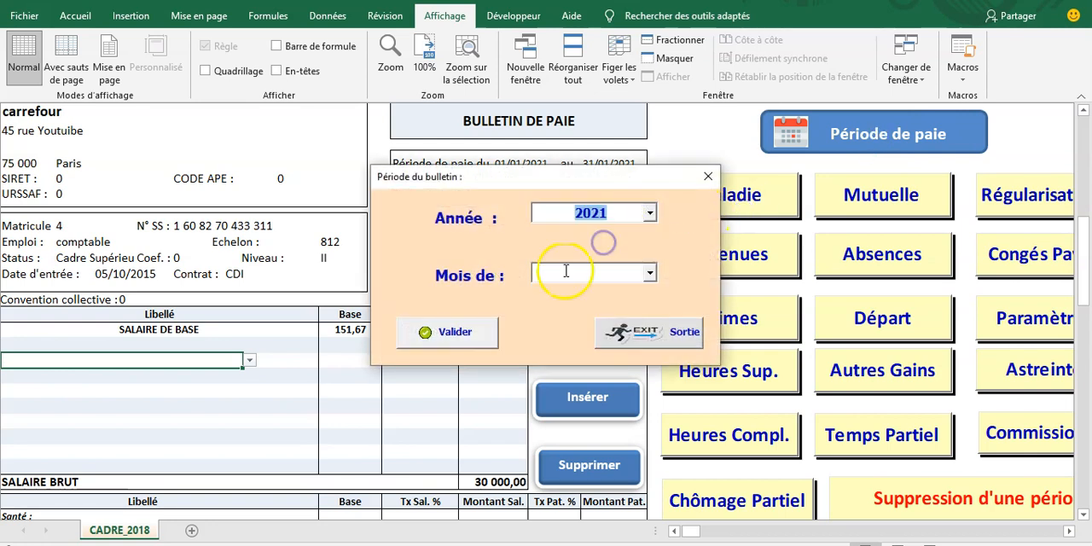
click(650, 273)
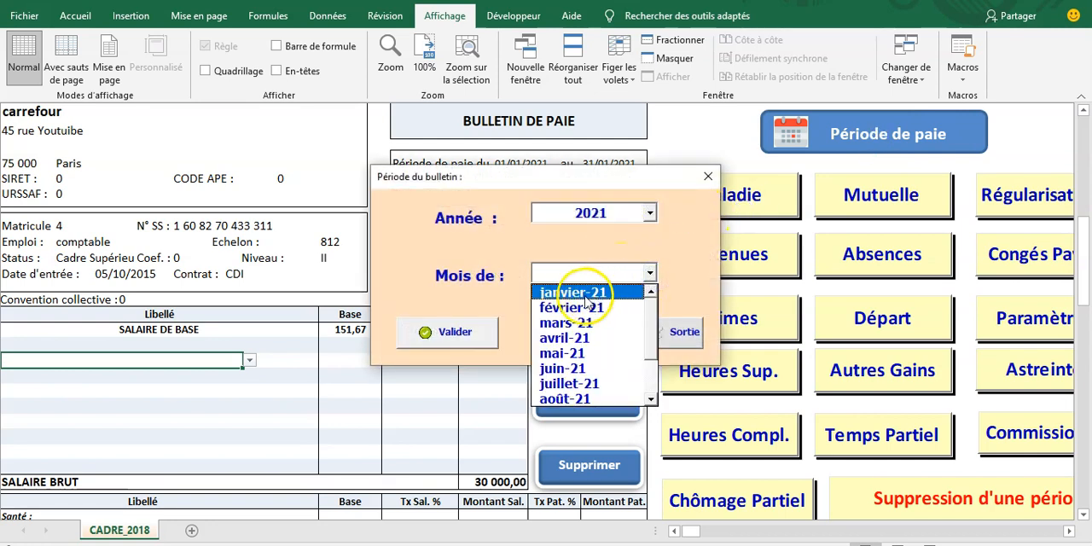
click(590, 292)
click(474, 340)
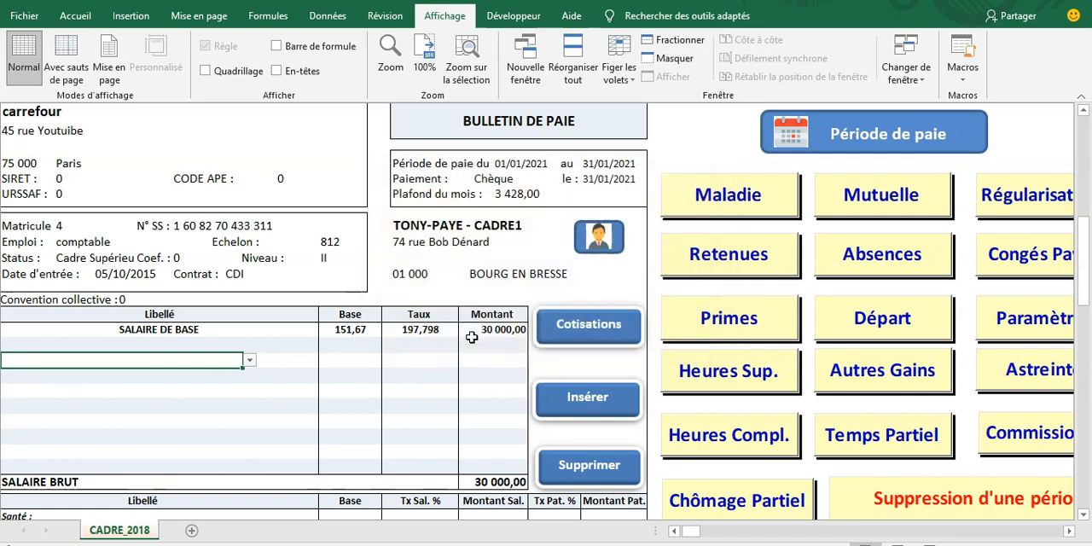
Step: Calculate the payslip and review its contribution lines, total deductions and net pay
scroll(472, 337, down, 4)
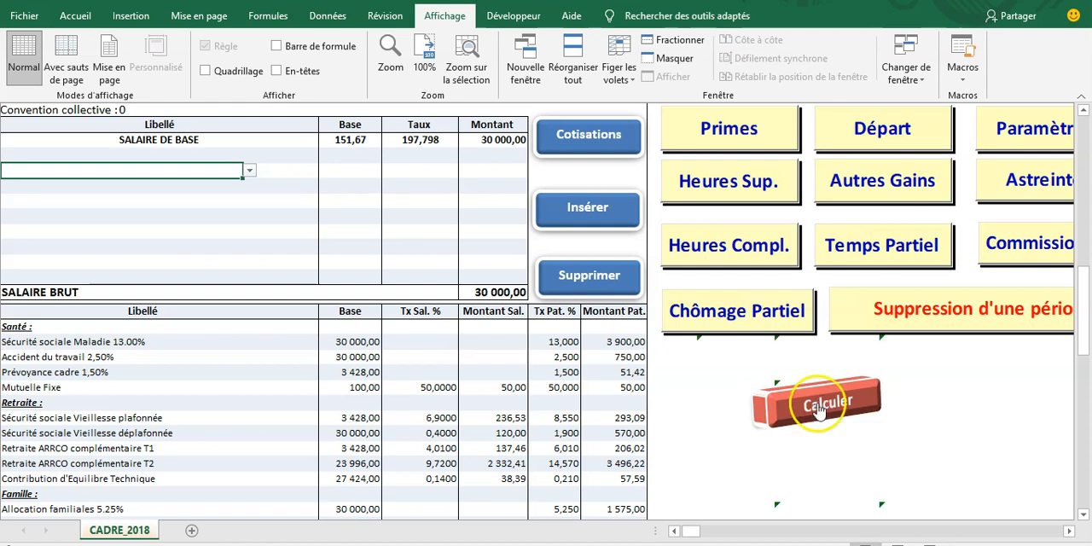
click(820, 396)
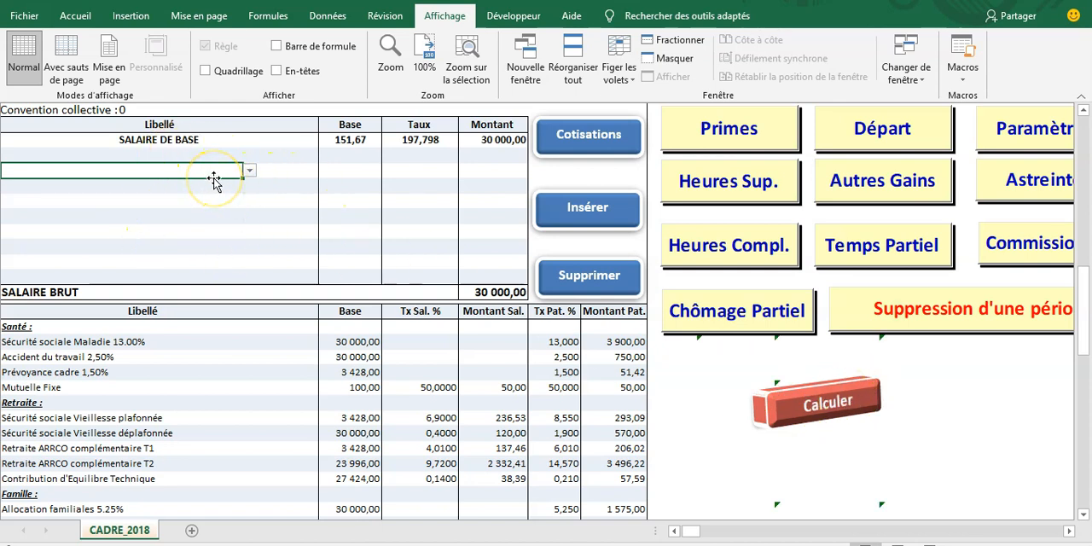
scroll(214, 181, up, 3)
scroll(214, 180, down, 4)
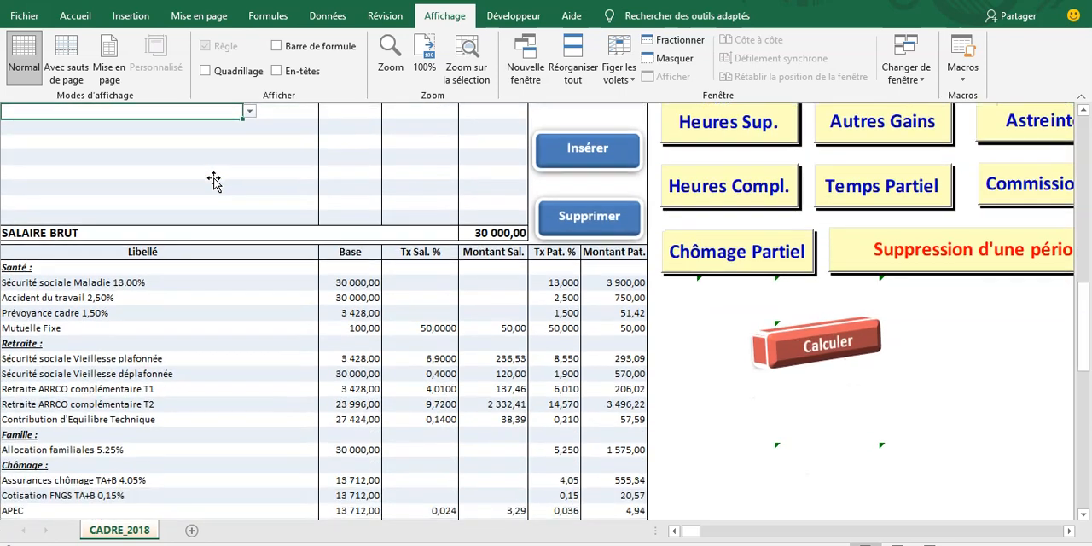
scroll(214, 181, down, 1)
scroll(214, 181, down, 7)
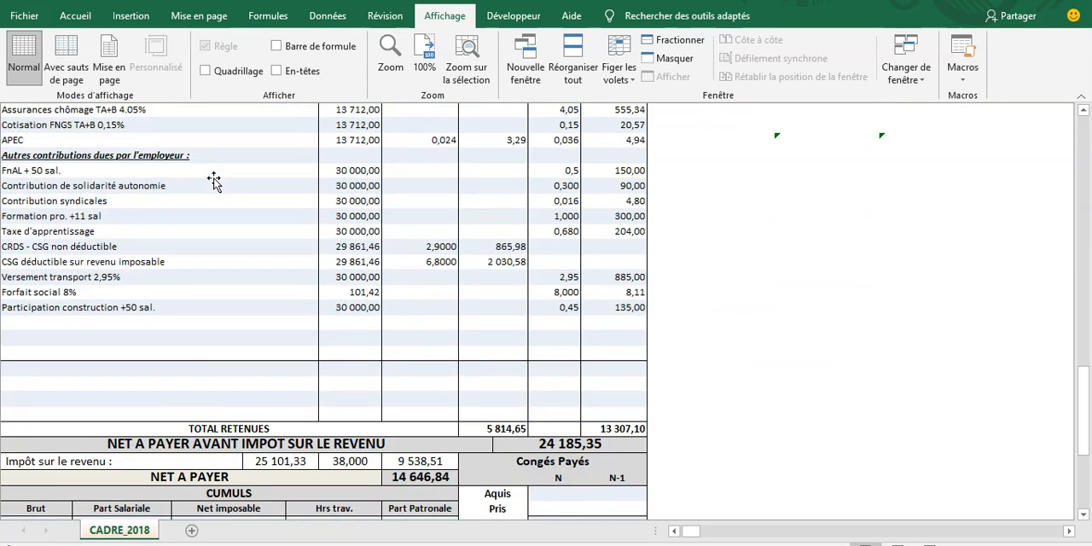
scroll(214, 181, down, 3)
scroll(214, 179, up, 7)
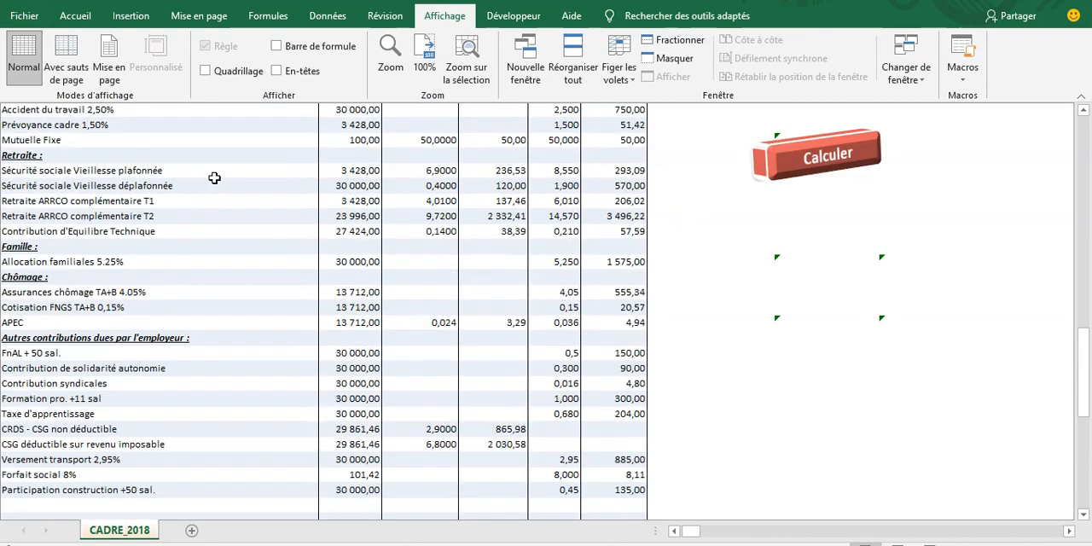
scroll(214, 178, up, 3)
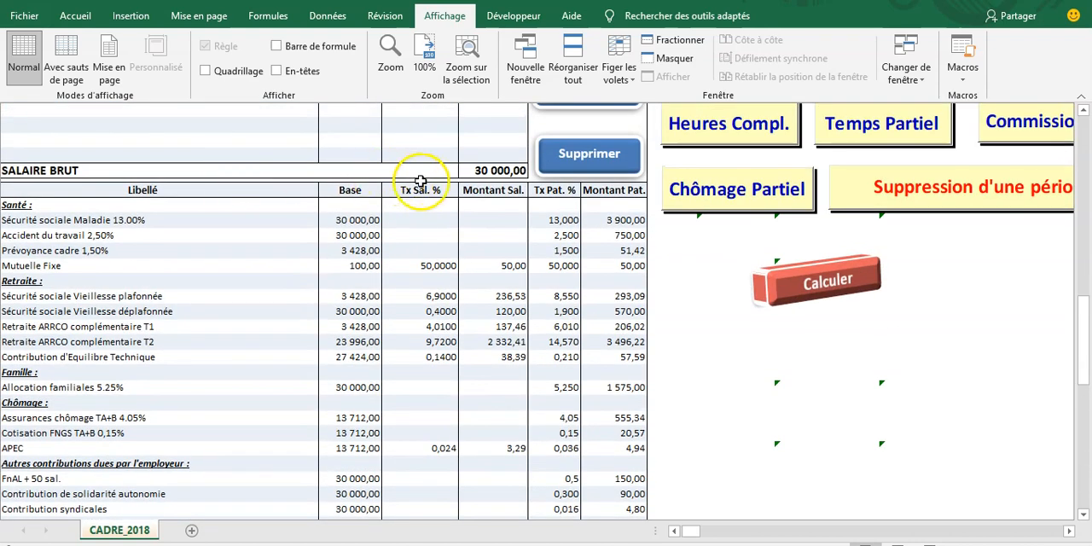
Step: Examine the Mutuelle Fixe rates, the Retraite ARRCO complémentaire T2 base and the Contribution d'Equilibre Technique line
scroll(431, 184, up, 1)
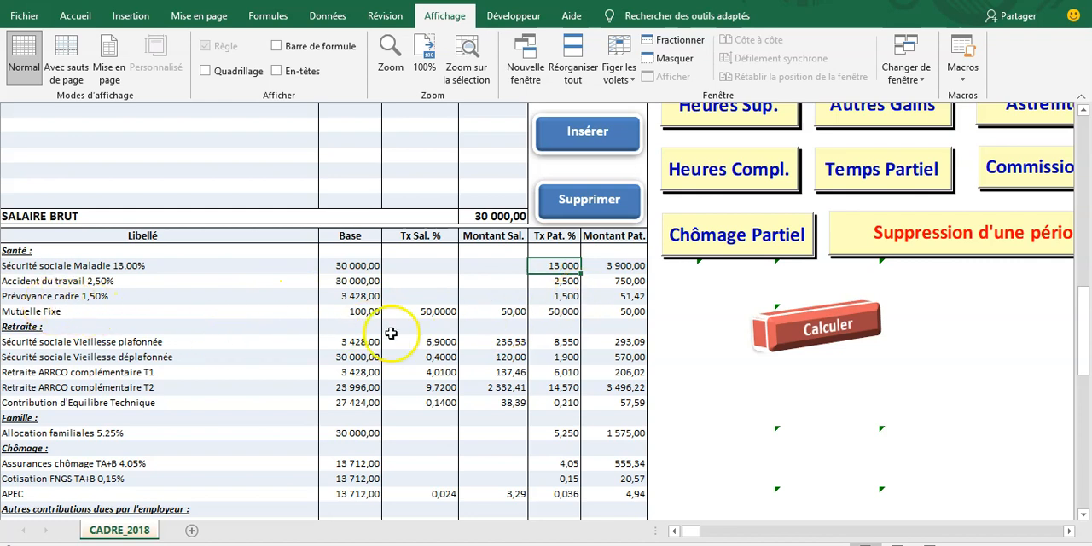
click(440, 311)
click(556, 310)
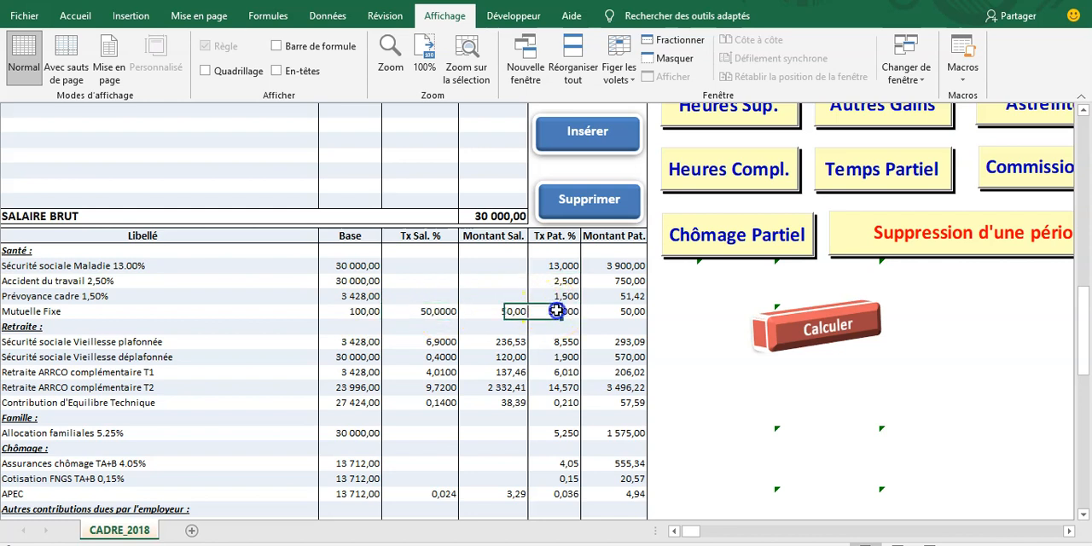
scroll(99, 333, down, 1)
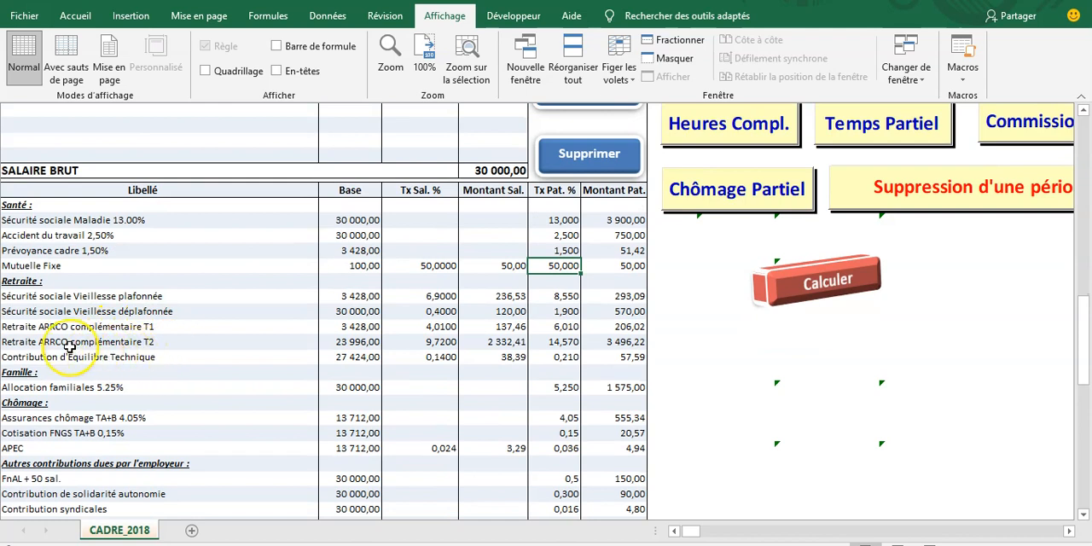
click(75, 341)
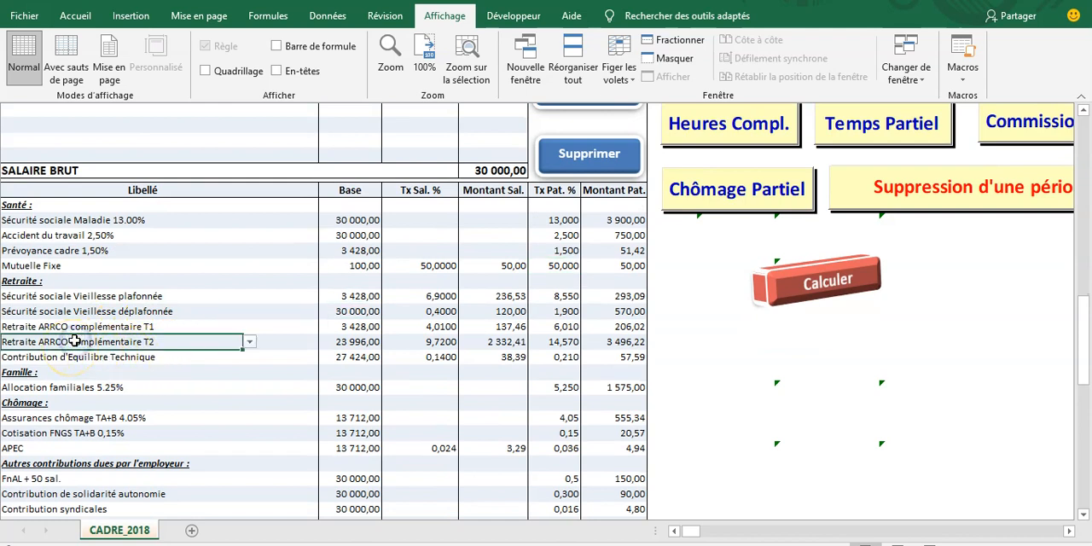
click(369, 343)
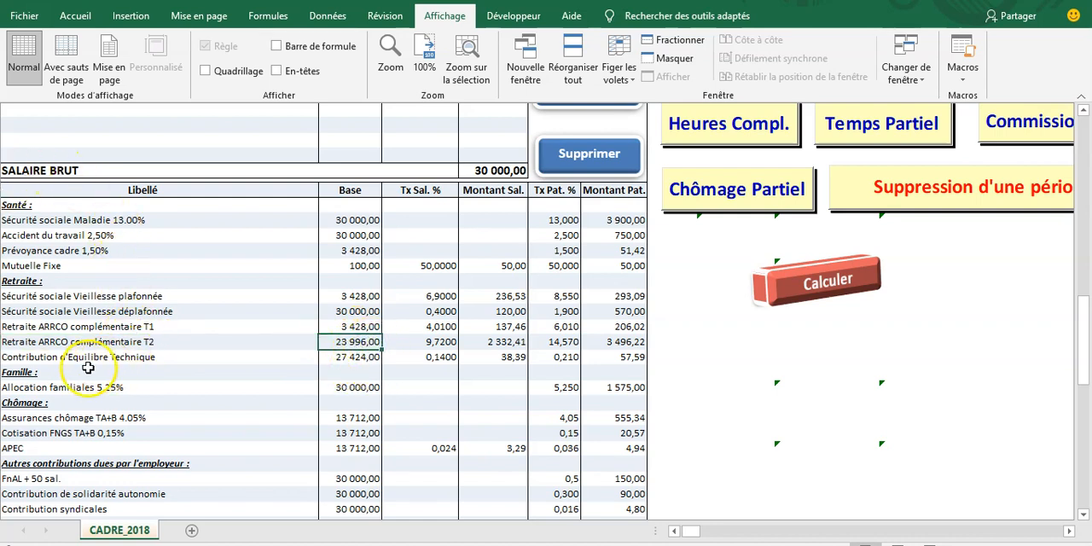
click(36, 358)
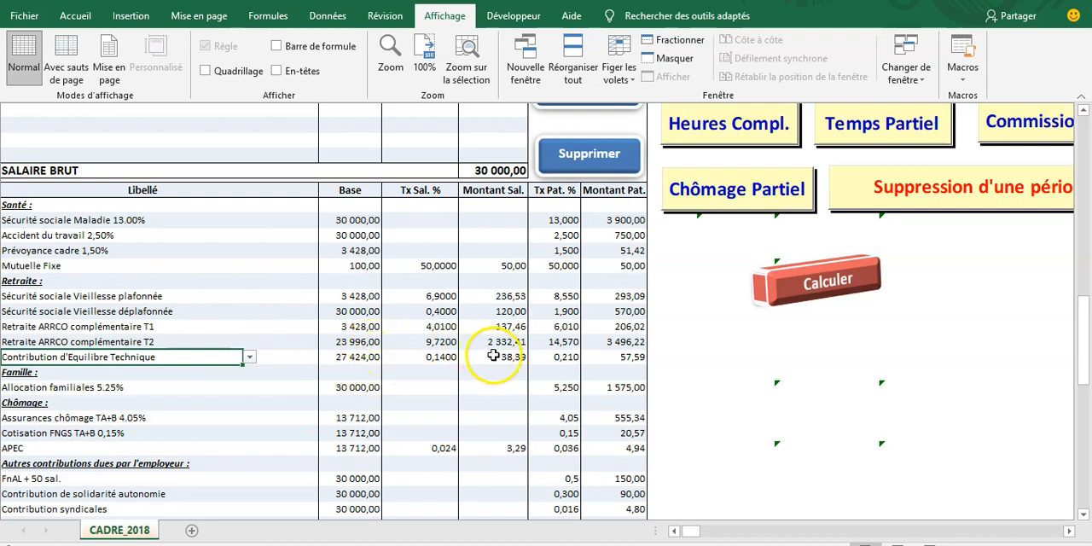
Step: Examine the base and employer rate of the family allowance line, and the APEC line under Chômage
click(70, 387)
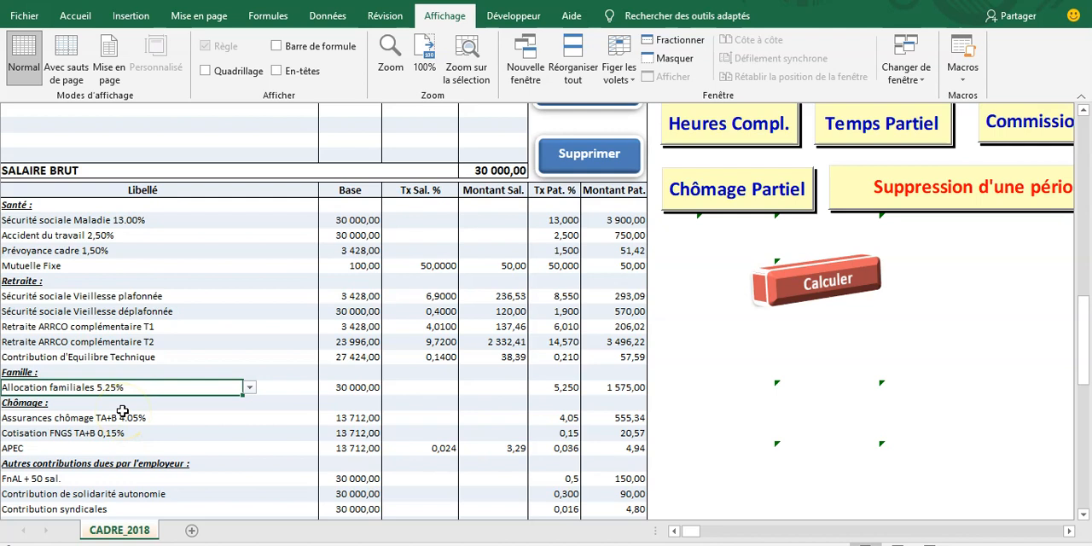
click(354, 389)
click(546, 389)
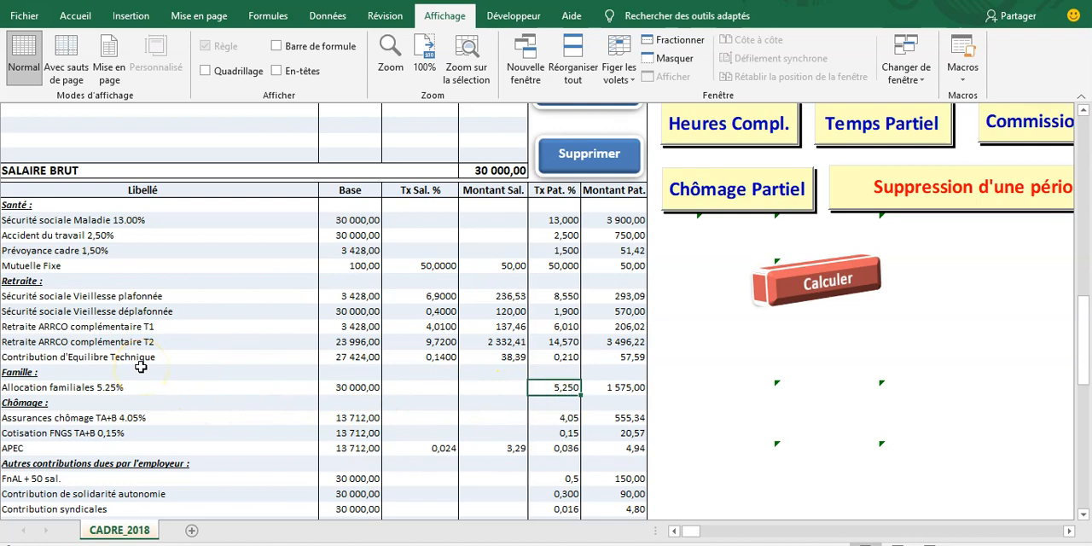
scroll(141, 367, down, 1)
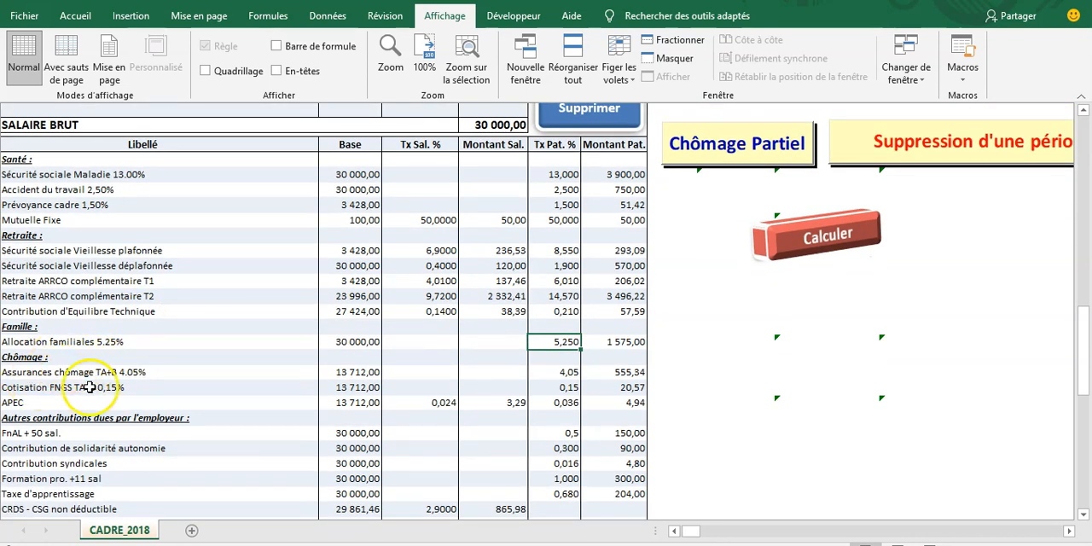
click(17, 403)
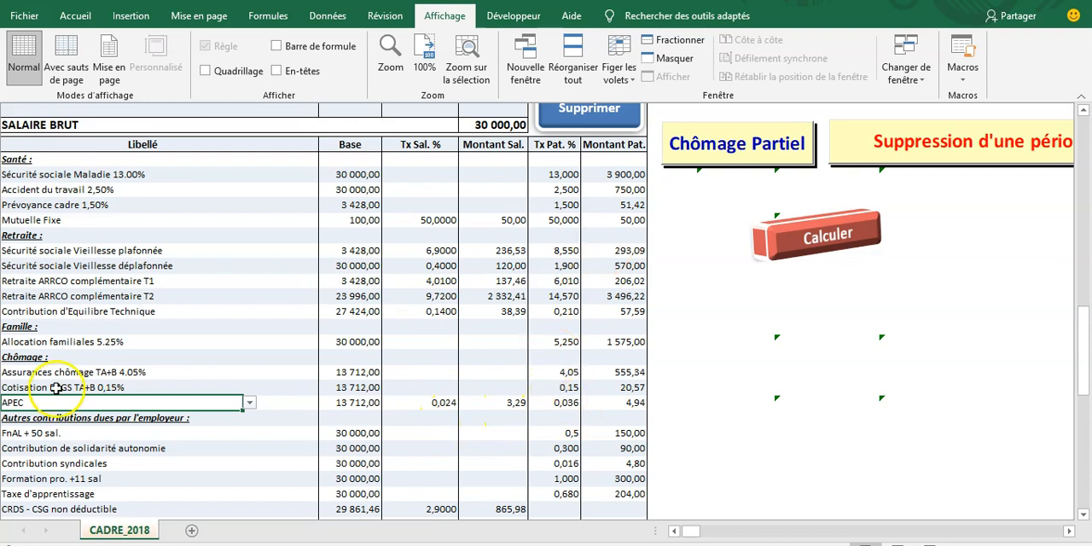
Step: Examine the other employer contributions, including FnAL, Versement transport and the base of Forfait social
scroll(54, 387, down, 2)
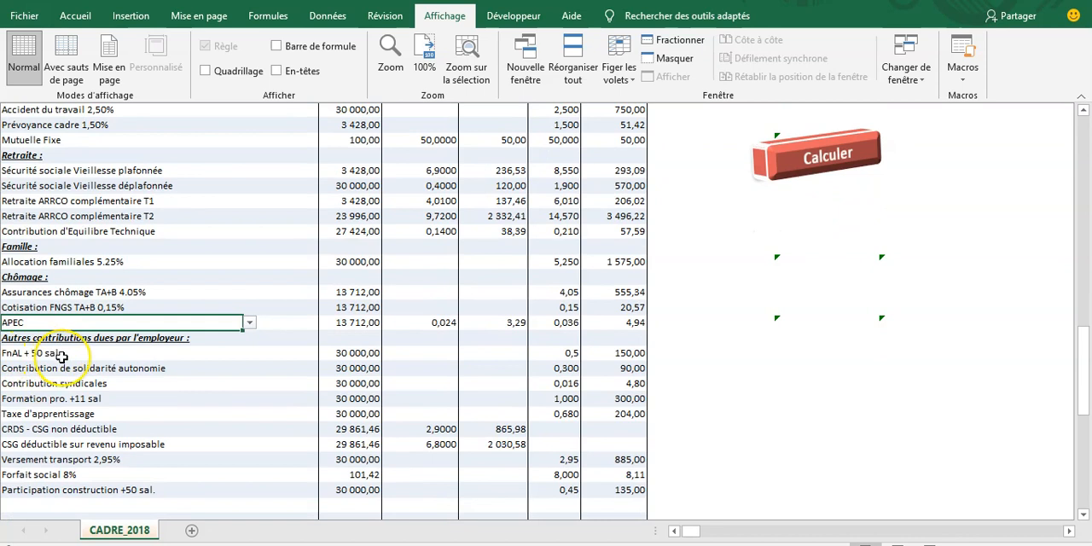
click(62, 357)
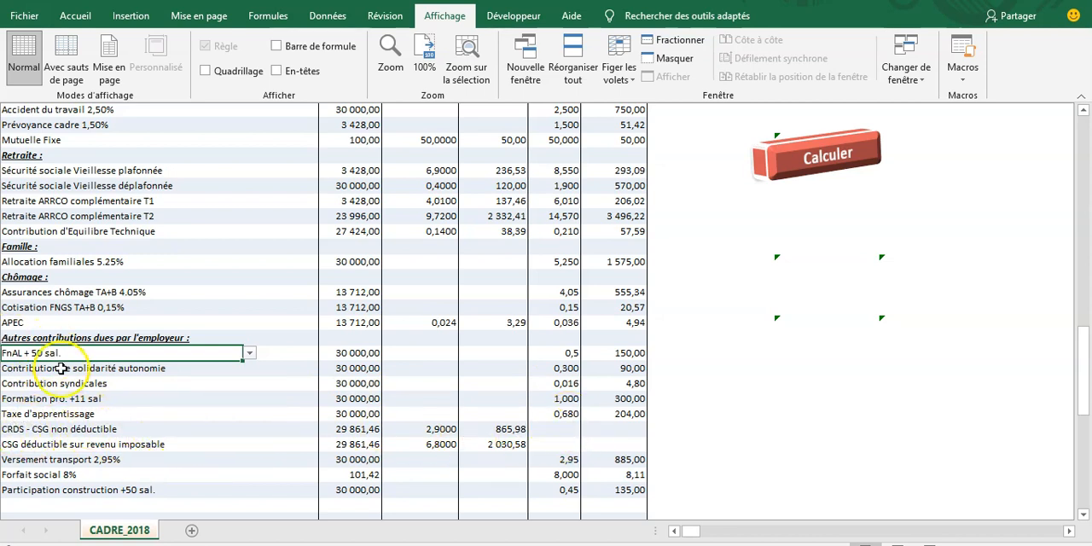
click(34, 459)
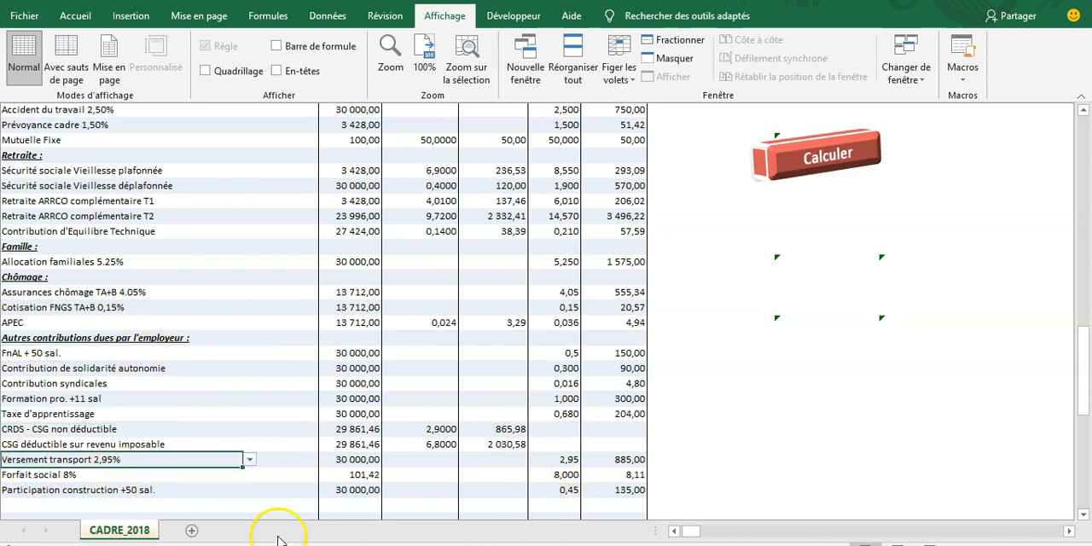
click(53, 476)
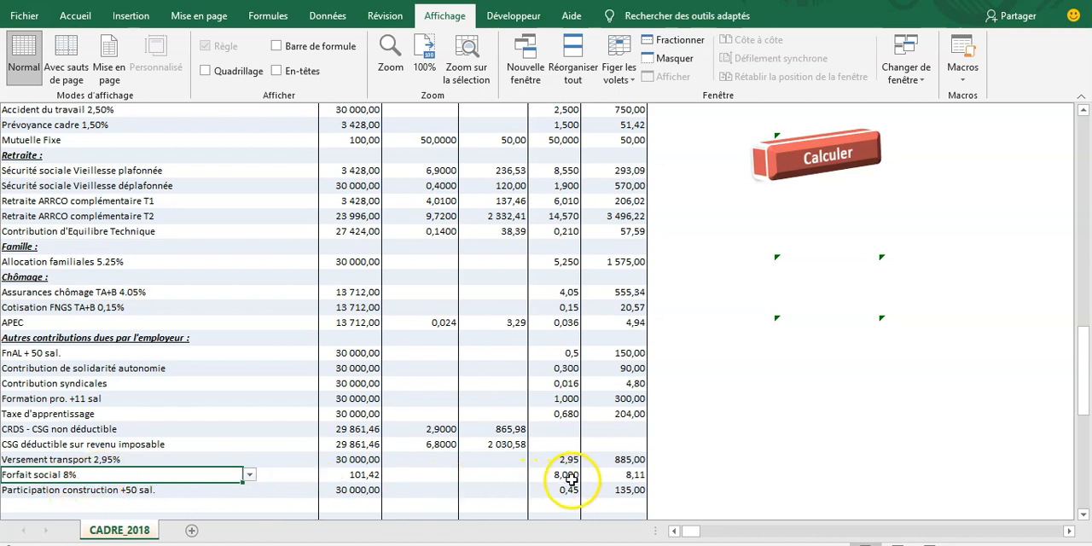
click(359, 476)
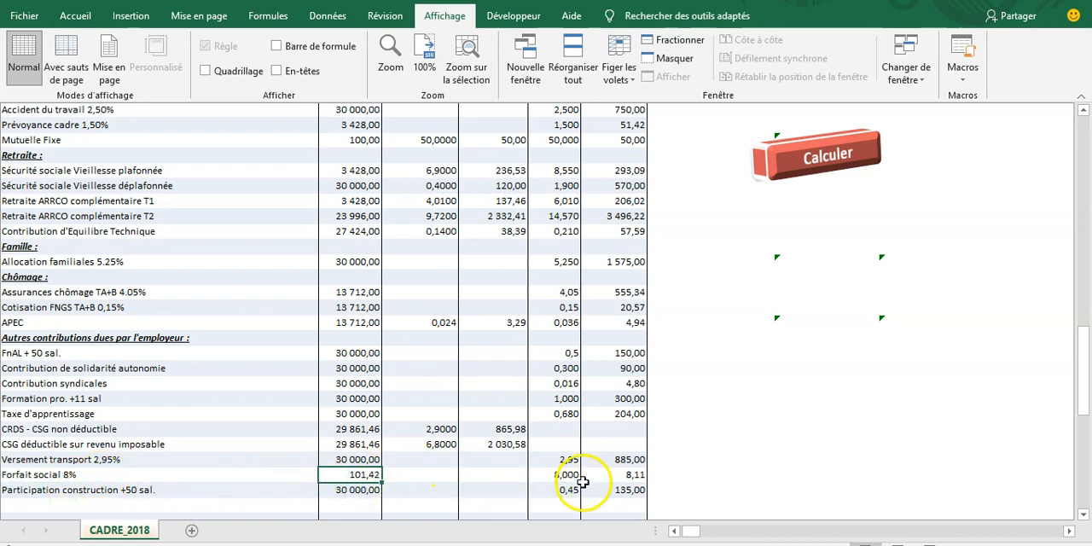
Step: Compare the Forfait social base with the employer amounts of the Mutuelle Fixe and Prévoyance cadre lines
scroll(60, 467, up, 2)
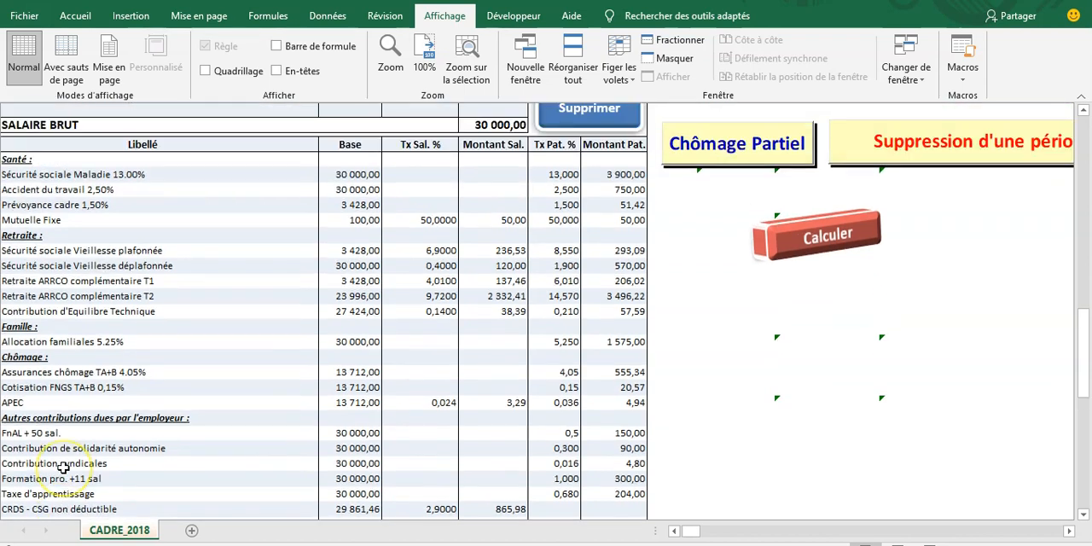
scroll(62, 467, down, 1)
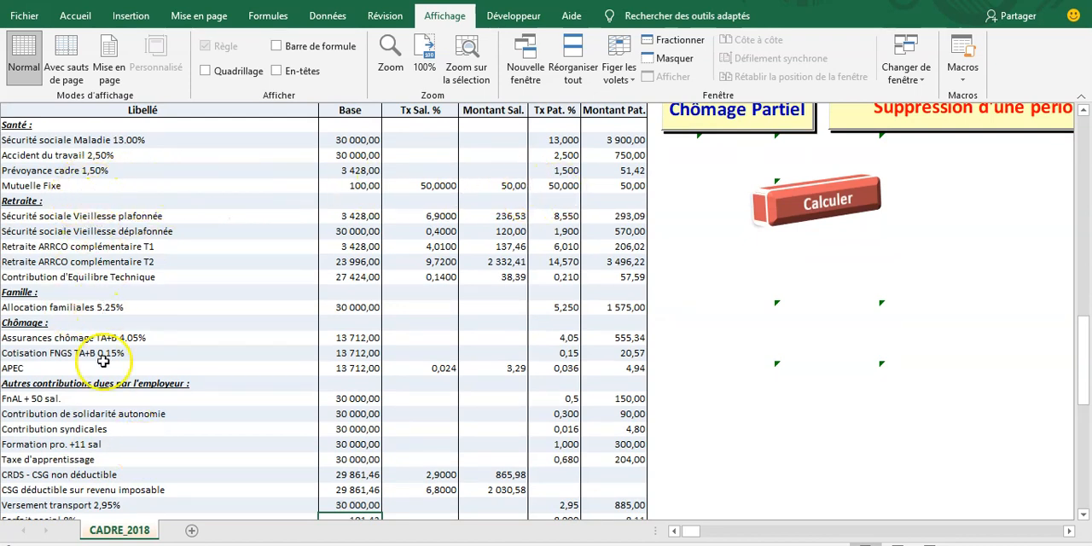
scroll(147, 477, down, 1)
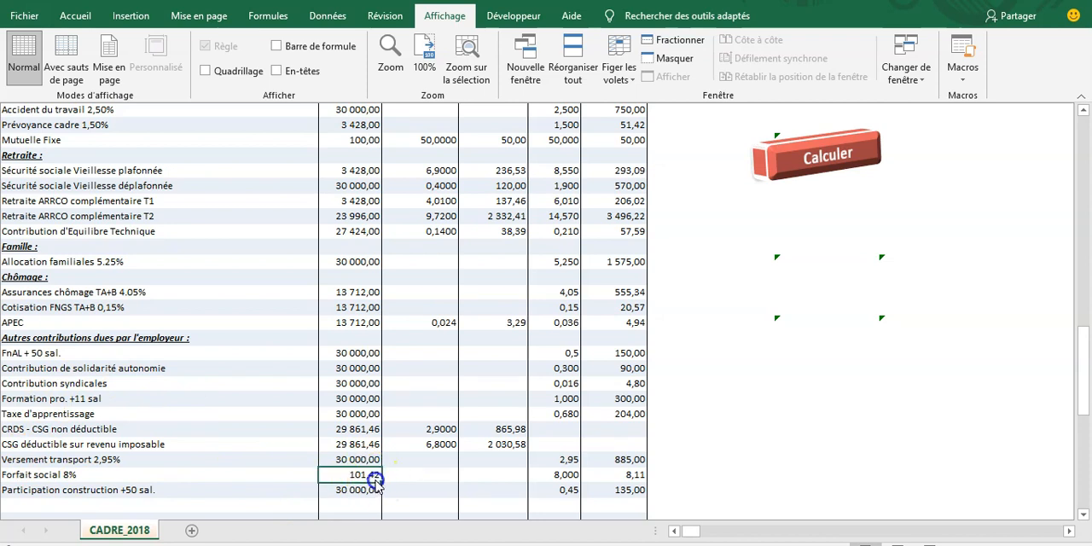
scroll(532, 308, up, 2)
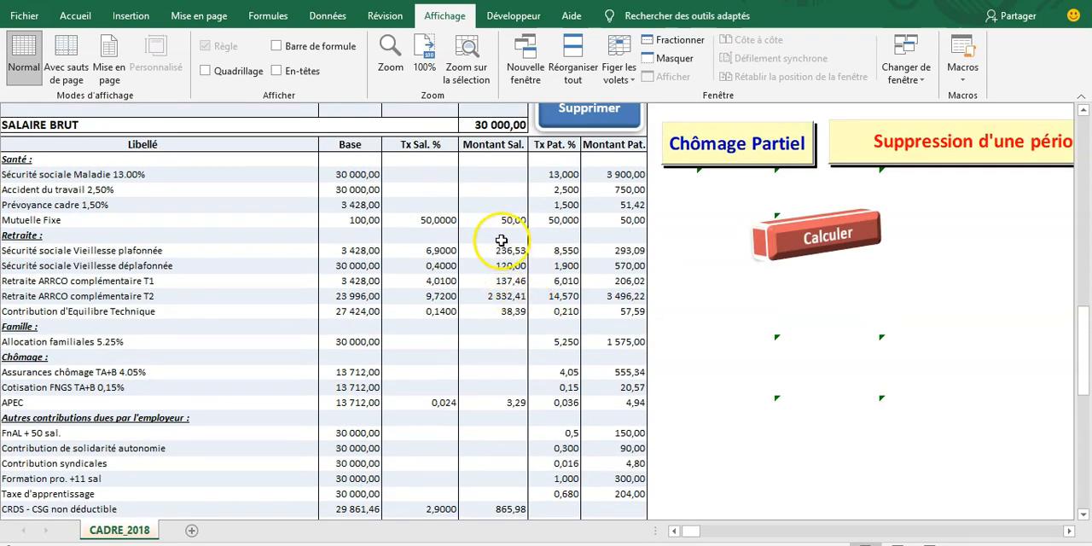
click(605, 220)
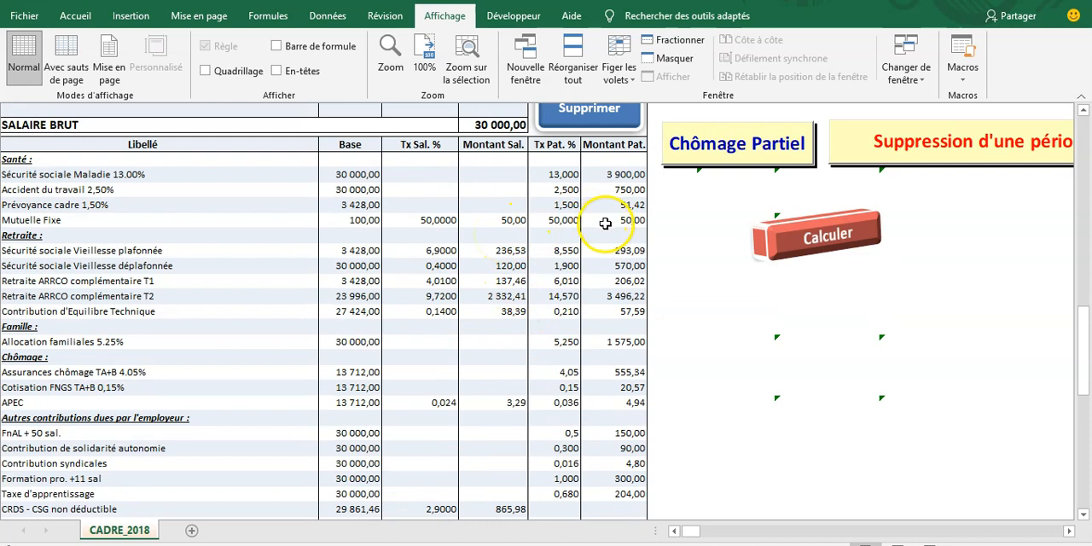
click(619, 205)
Step: Review the net pay and the total employer contributions in the payslip's summary
scroll(481, 360, down, 10)
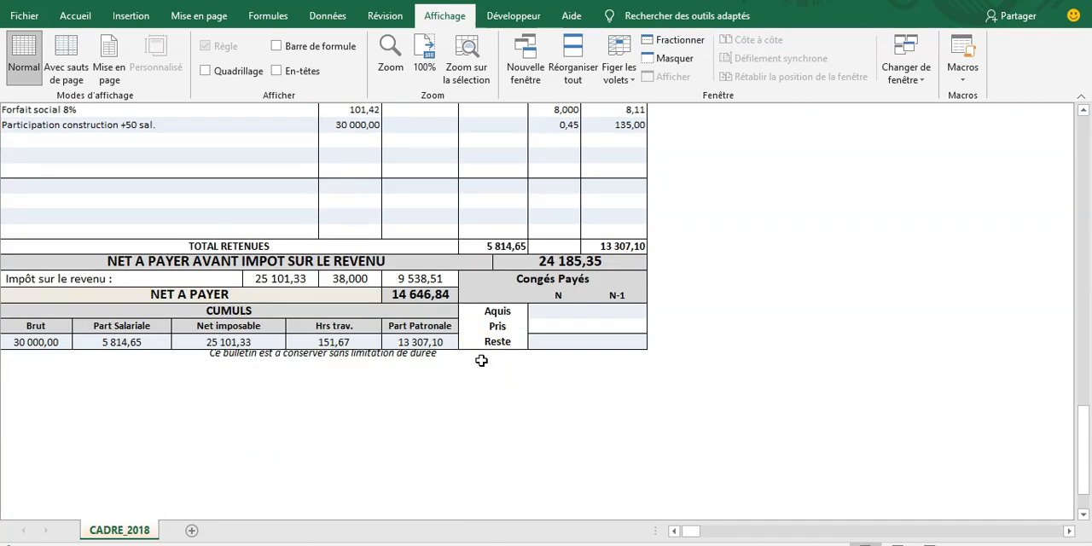
click(497, 331)
click(430, 295)
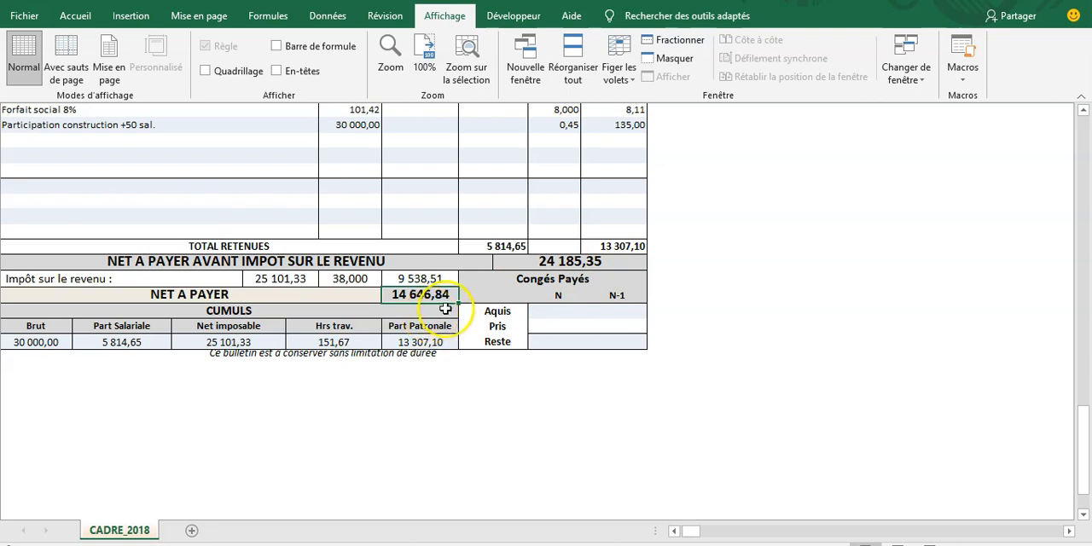
scroll(445, 307, up, 3)
click(619, 384)
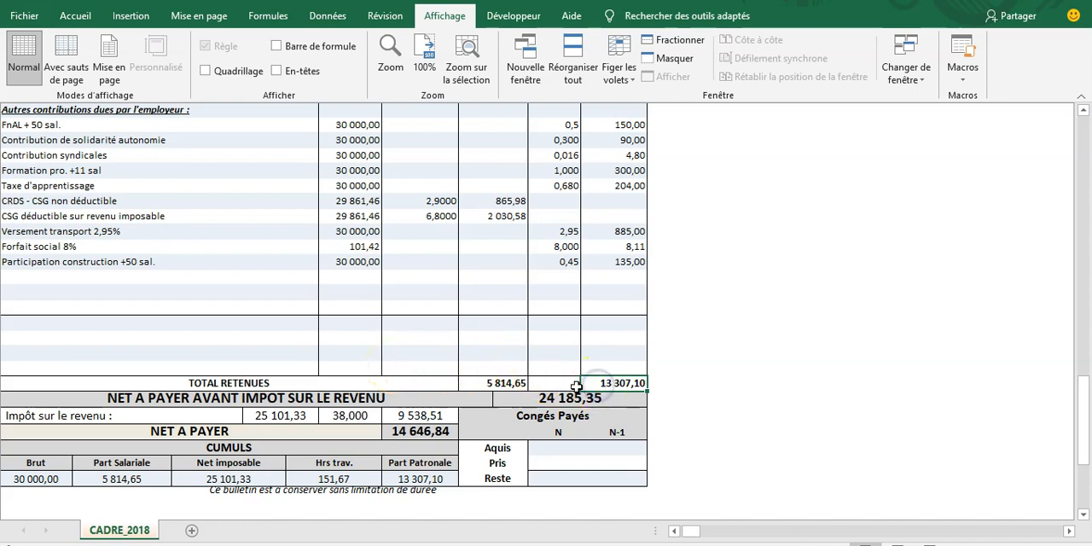
Step: Replace the Sécurité sociale Vieillesse déplafonnée line under Retraite with Taxe d'apprentissage from its list of contributions
scroll(300, 324, up, 10)
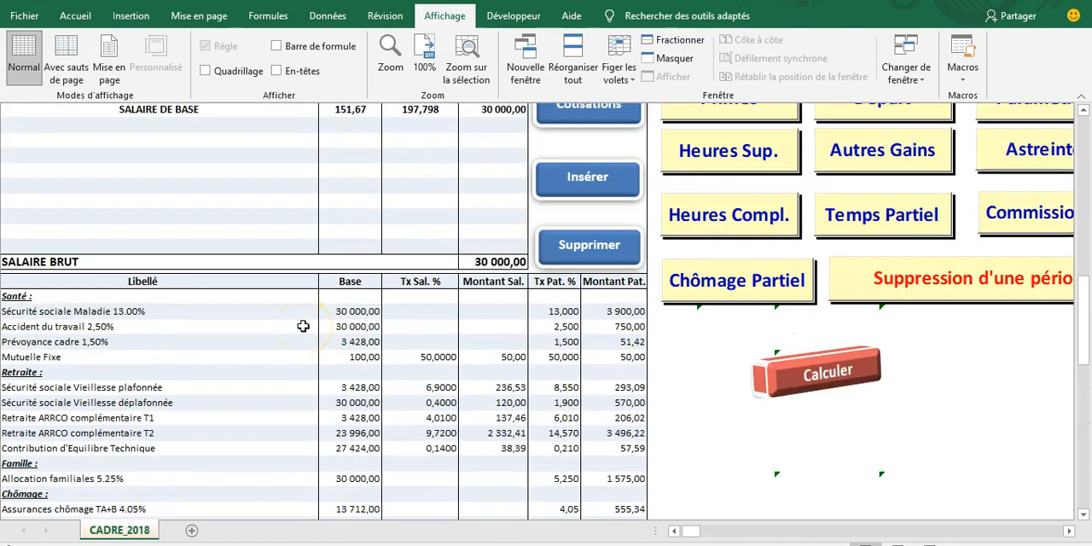
scroll(302, 326, up, 4)
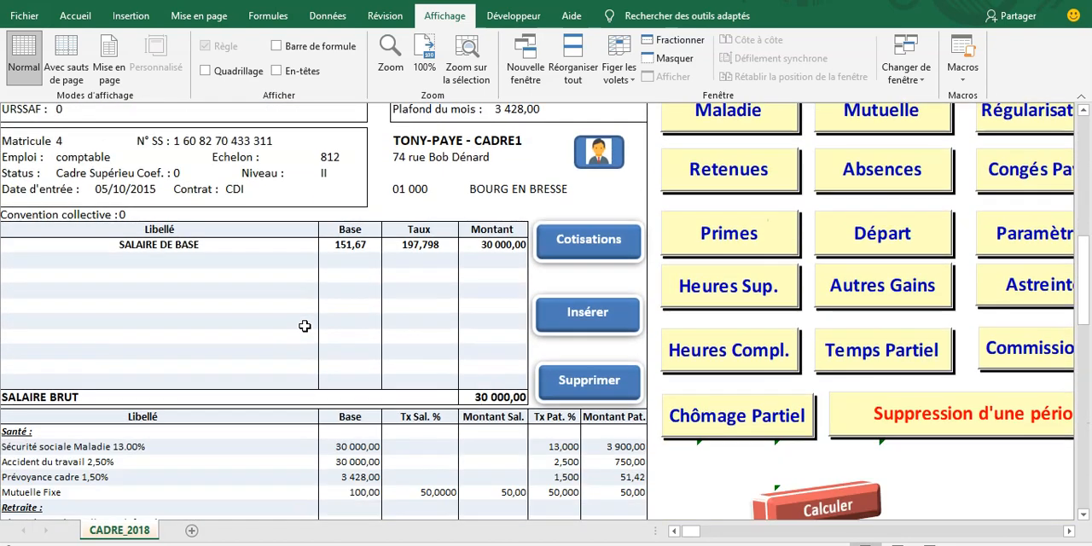
scroll(304, 324, down, 6)
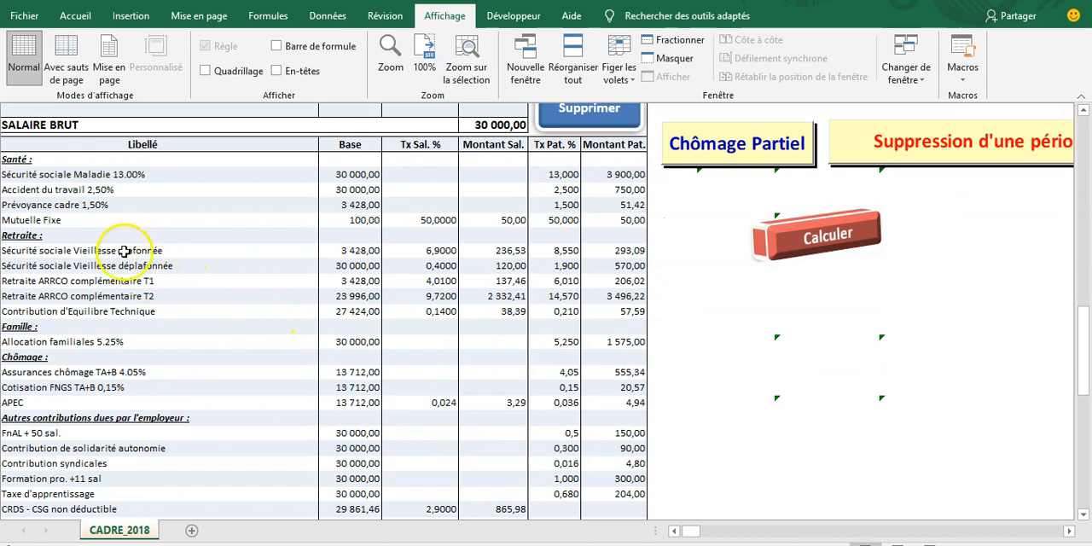
click(49, 265)
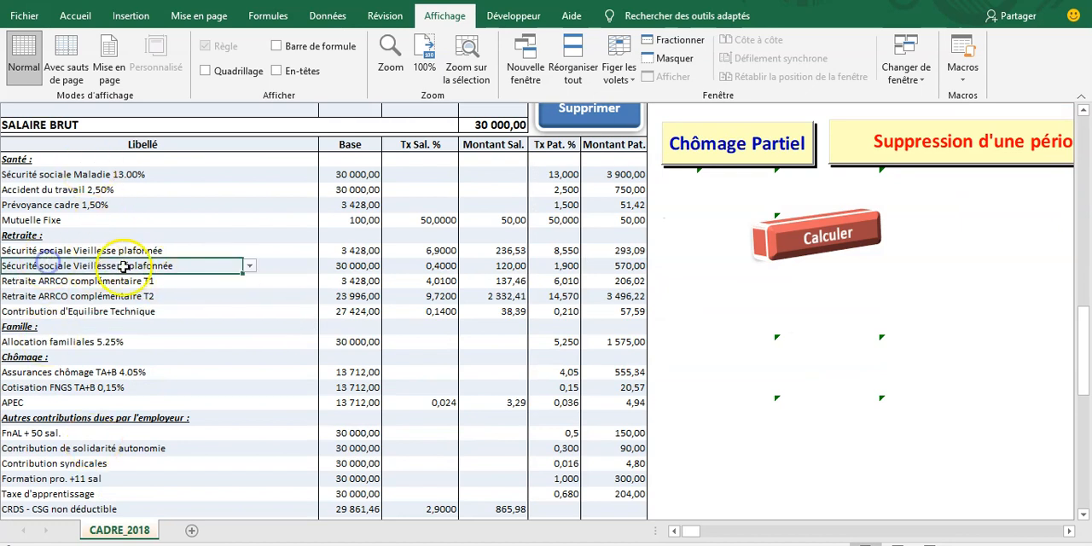
click(249, 265)
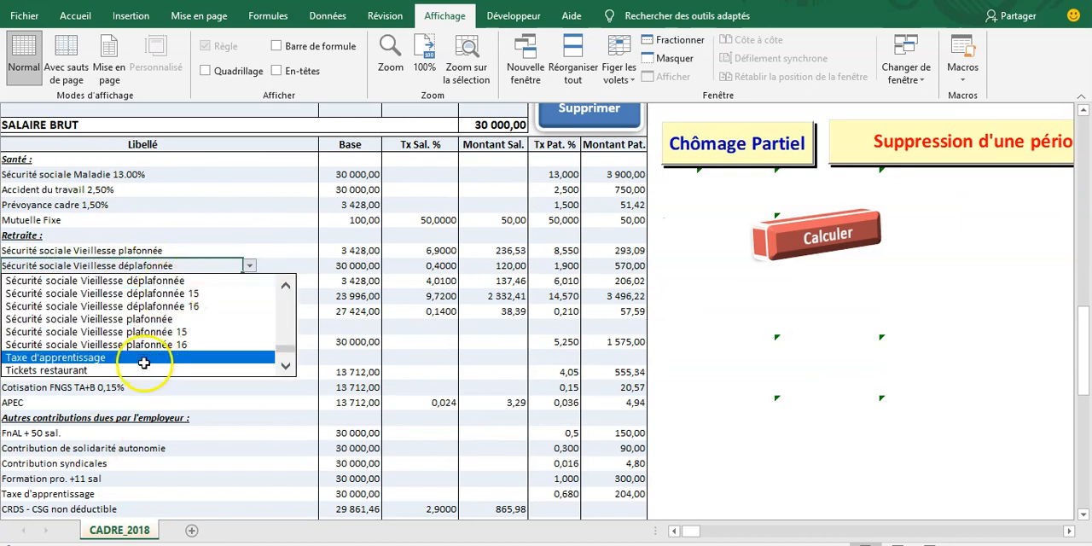
click(288, 368)
click(293, 371)
click(293, 371)
click(293, 371)
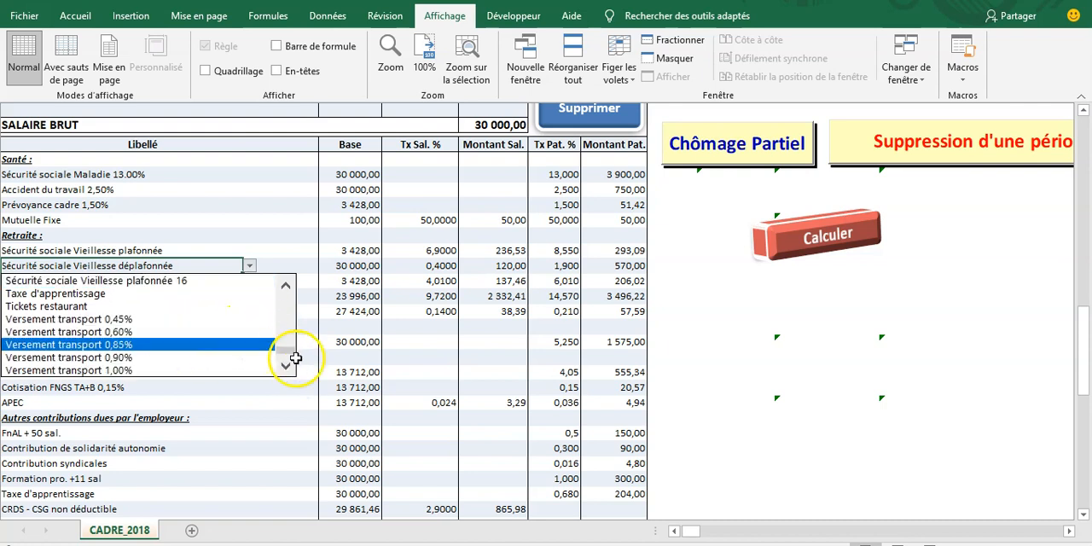
click(288, 281)
click(287, 282)
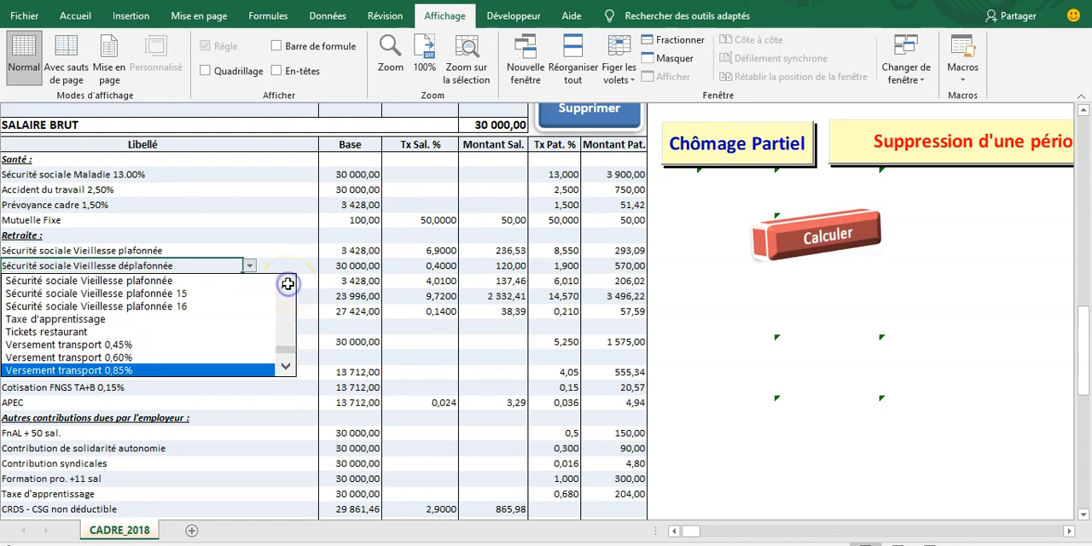
click(253, 318)
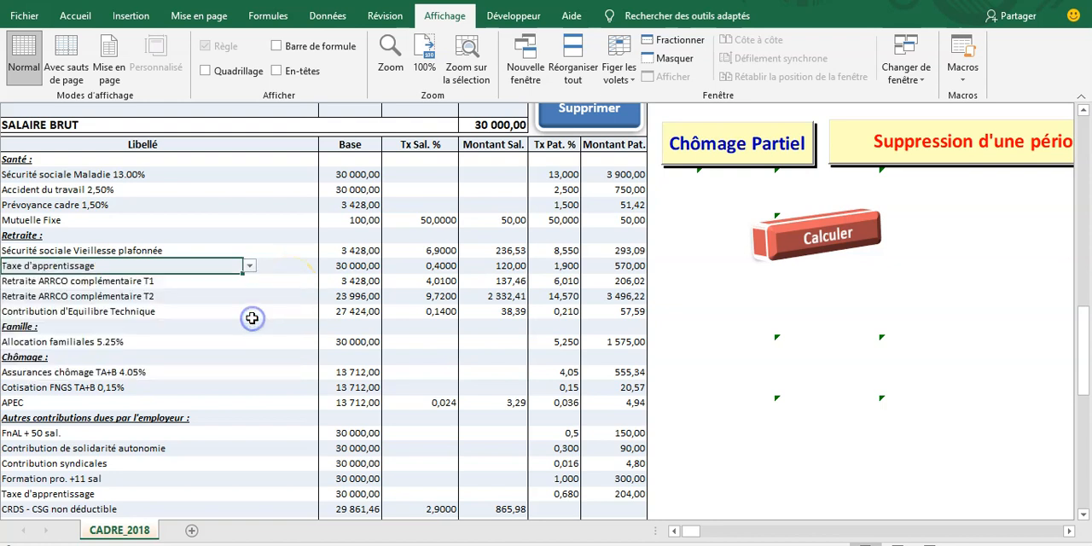
click(249, 265)
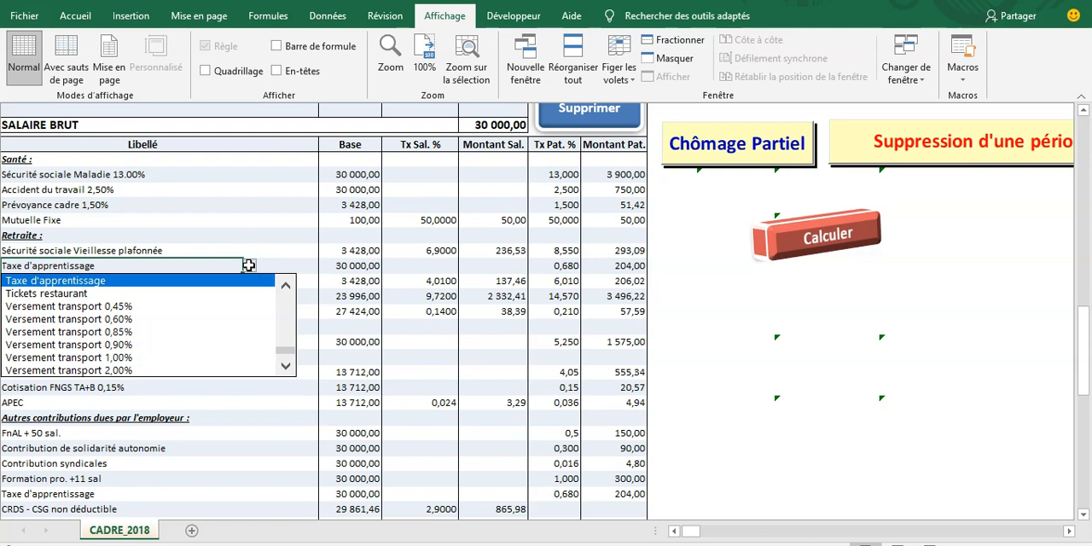
click(322, 271)
Step: Open the contributions management list from the payslip and display the details of Mutuelle 2%
scroll(365, 270, up, 8)
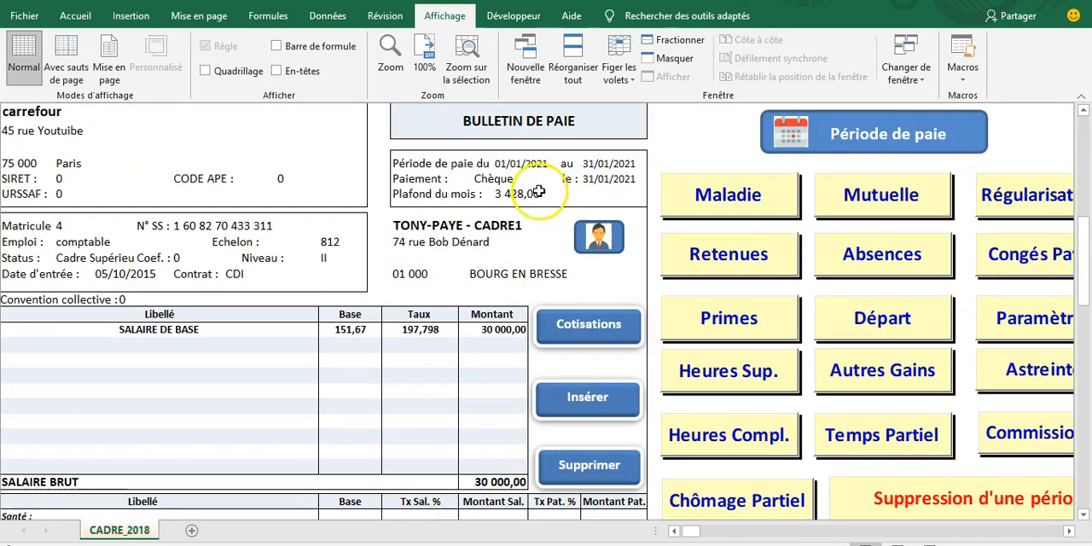
click(590, 329)
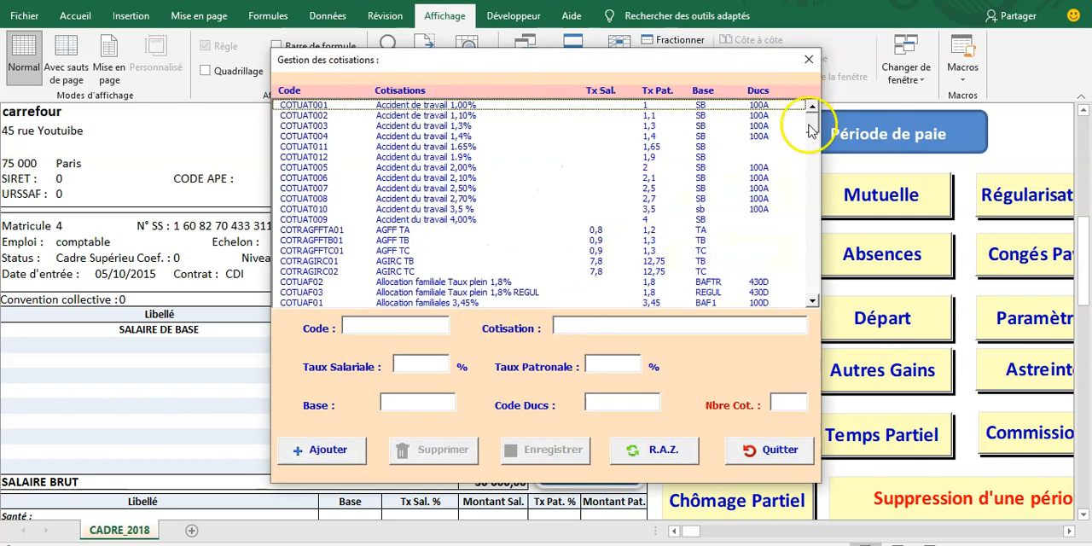
drag(811, 146, 811, 201)
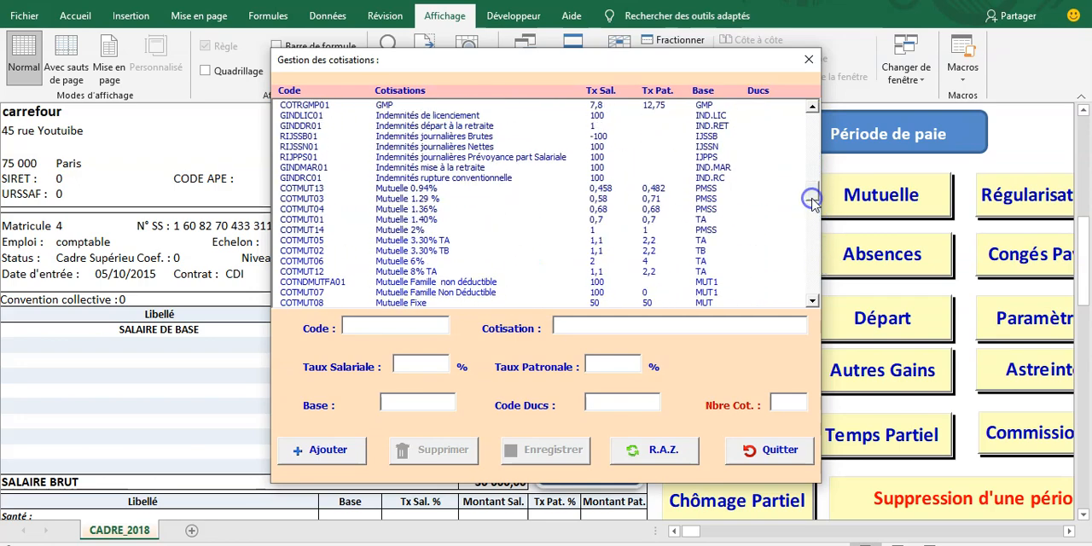
click(435, 230)
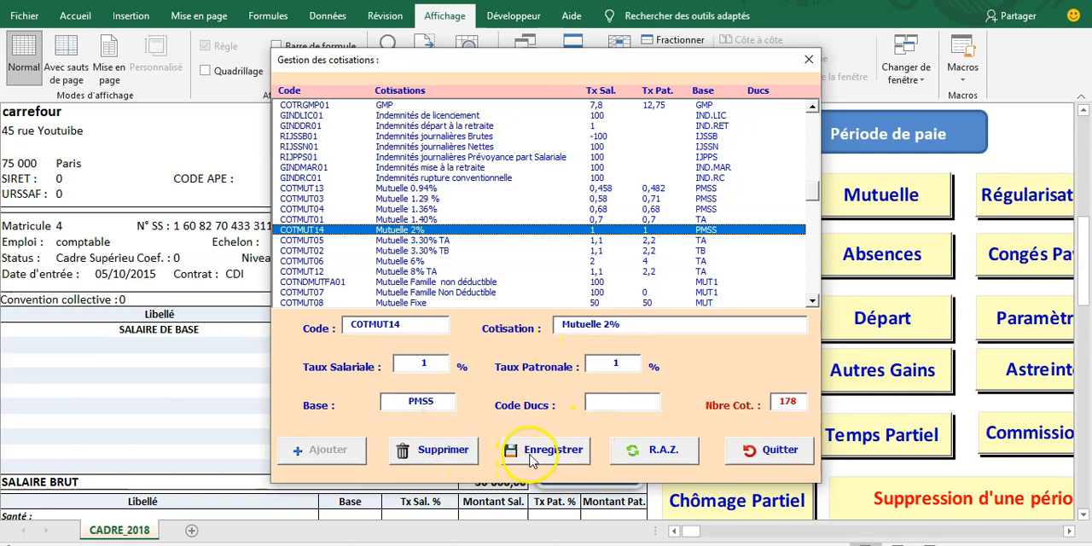
Step: Compare the rates and bases of the Mutuelle 3.30% TA and Mutuelle 1.29 % contributions
click(469, 241)
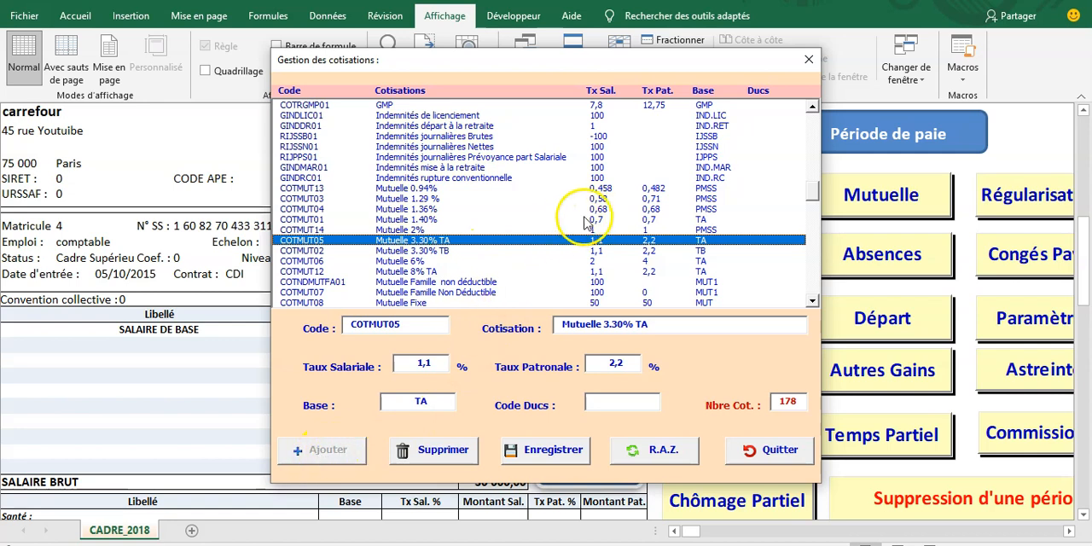
click(601, 198)
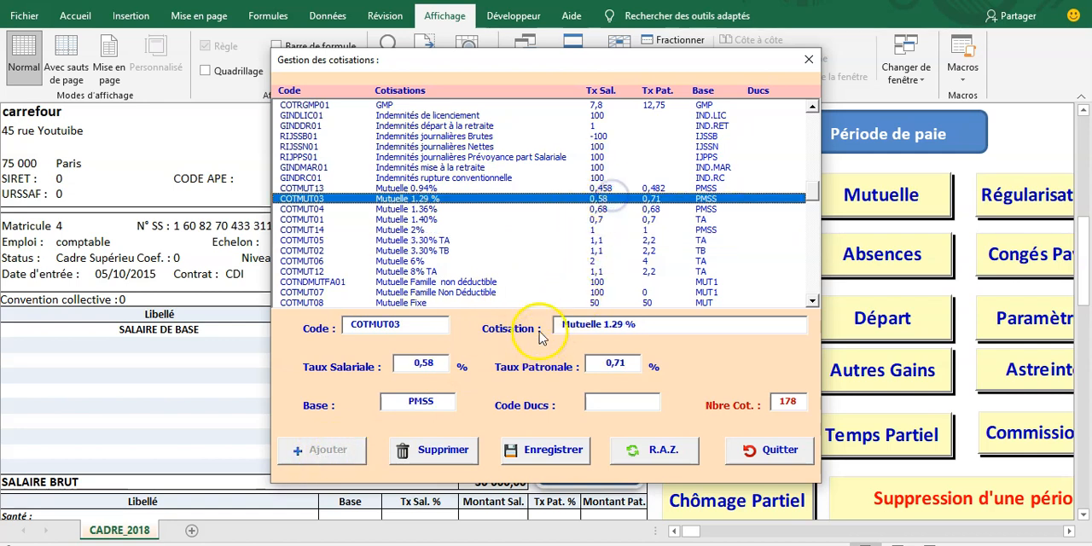
click(614, 242)
click(614, 199)
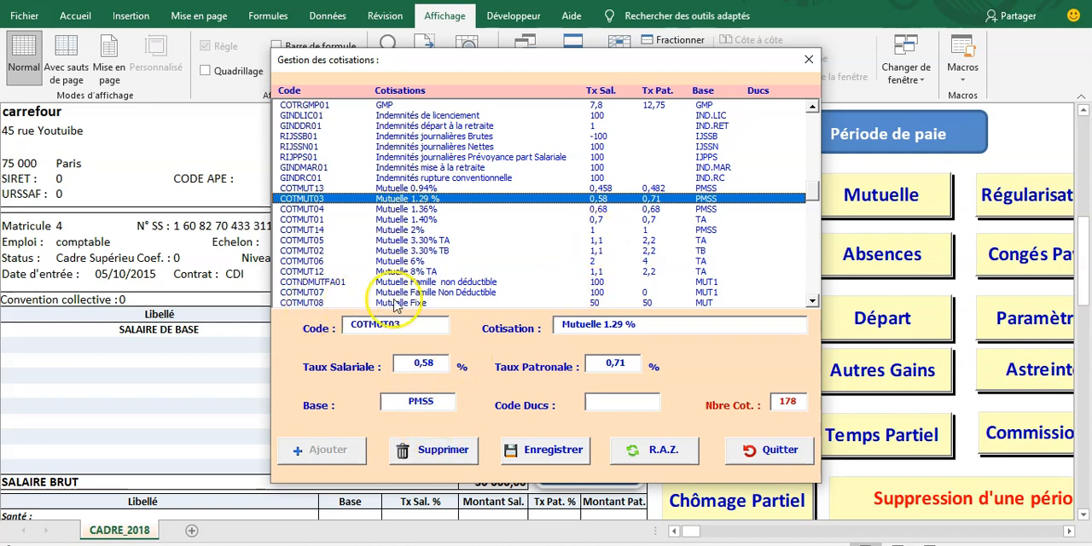
Step: View the details of Indemnités rupture conventionnelle and Prévoyance cadre 1.50 TA+B+C%, including their codes and bases
click(445, 178)
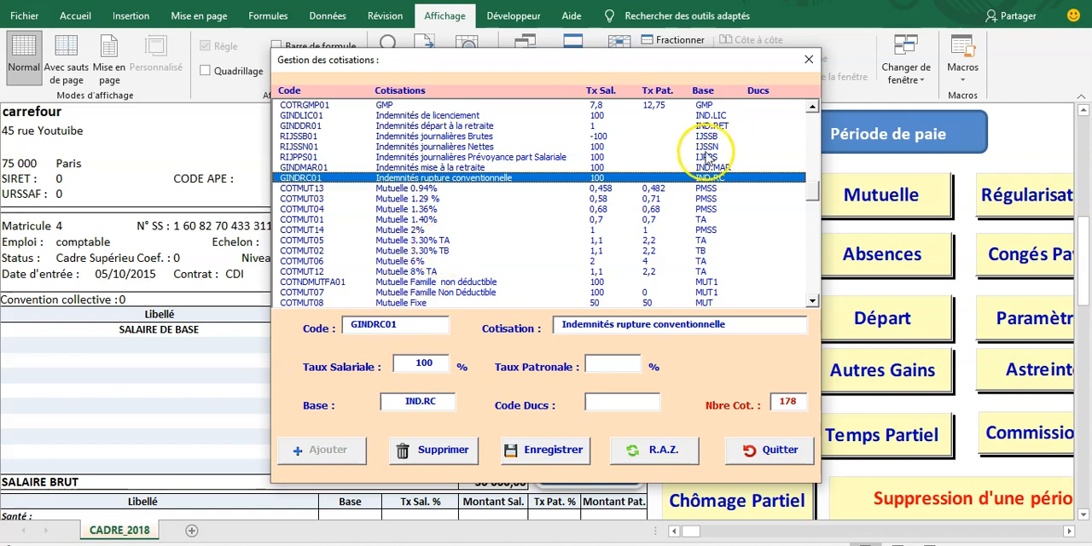
drag(810, 178, 815, 207)
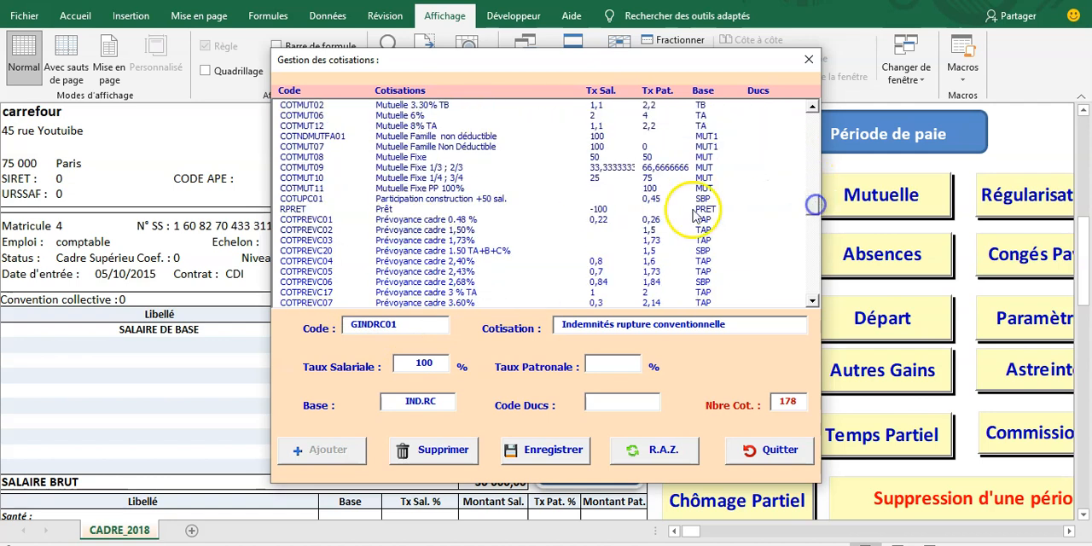
click(407, 251)
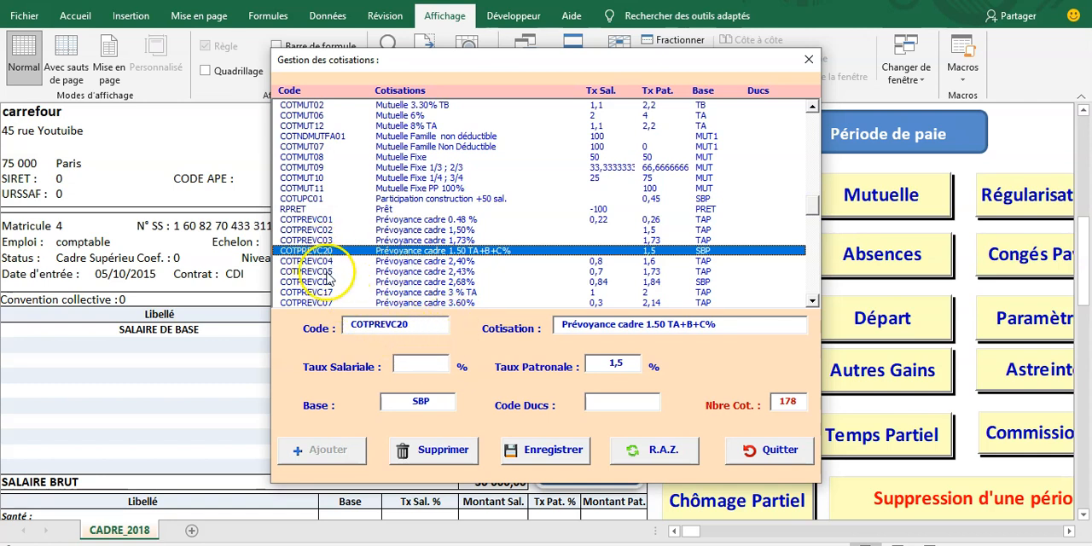
click(402, 325)
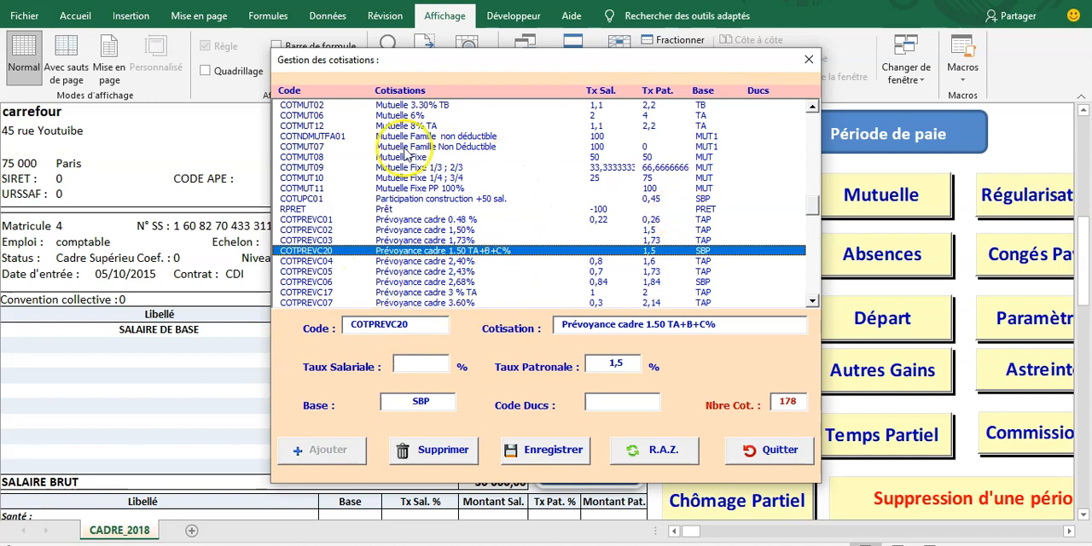
Step: Browse the Retraite and Sécurité sociale contributions, clear the contribution entry fields and close the contributions management form without adding anything
drag(813, 207, 830, 281)
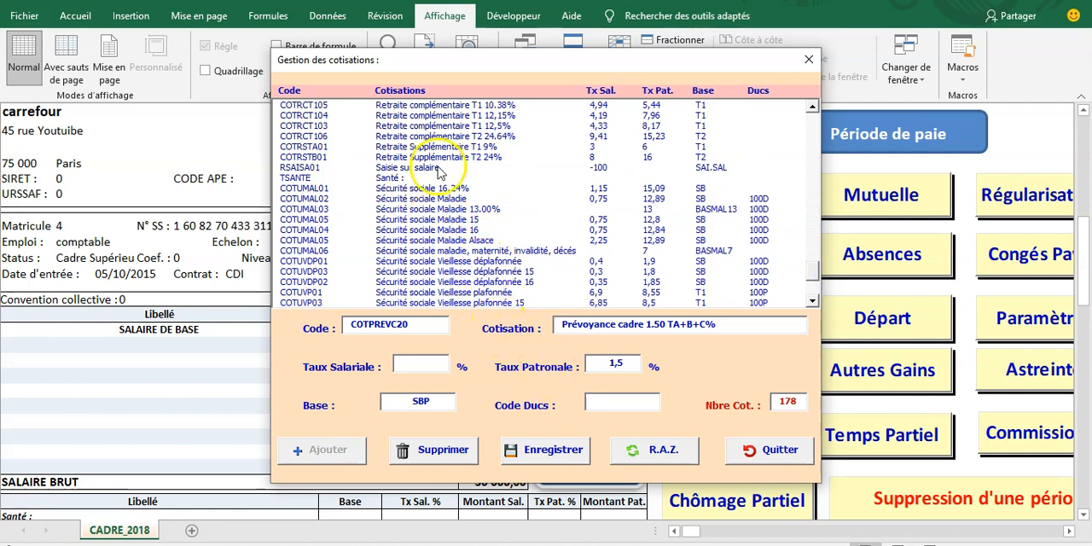
click(666, 452)
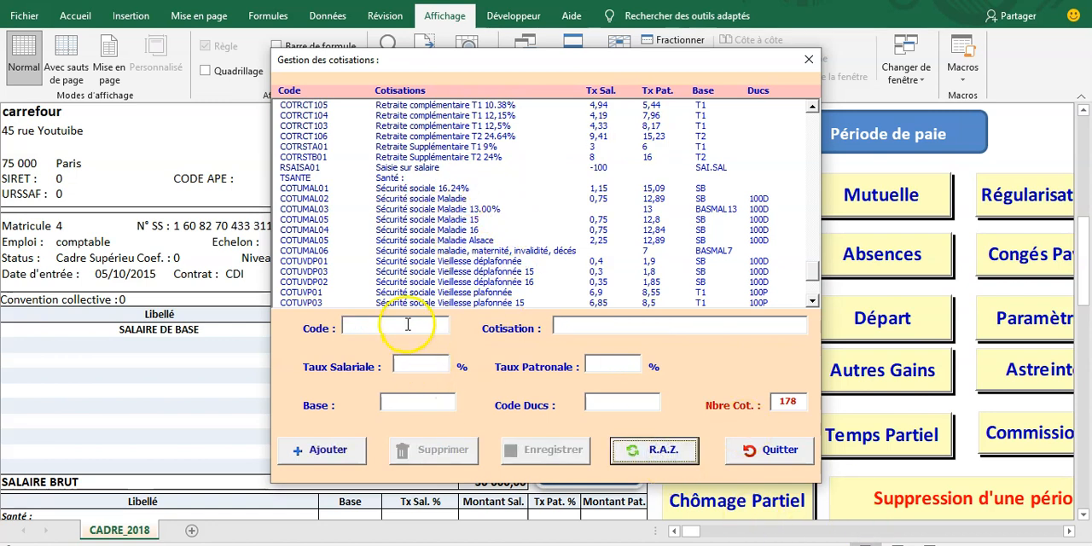
click(360, 325)
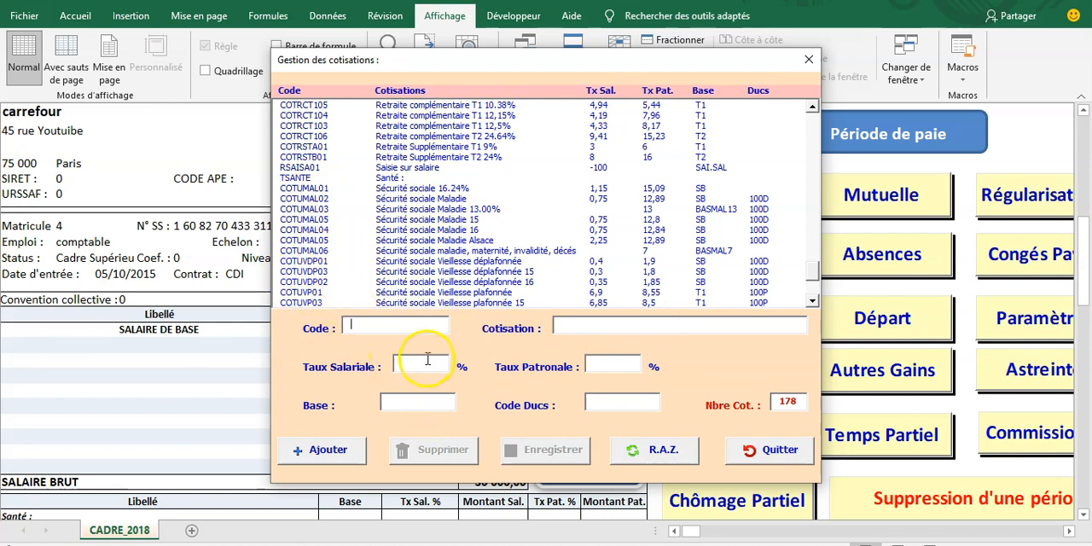
click(776, 449)
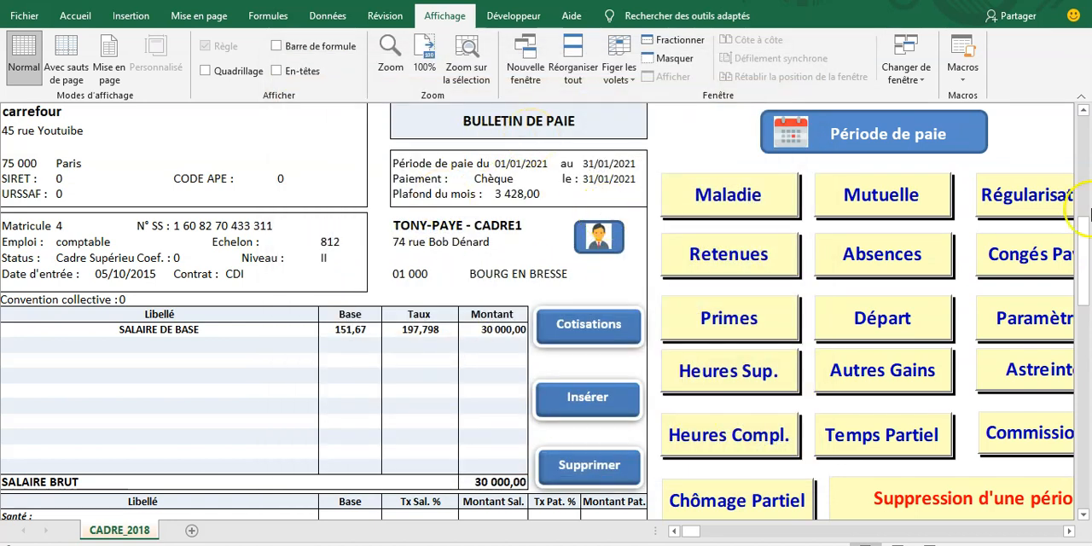
drag(1085, 239, 1088, 140)
mouse_move(1081, 209)
mouse_down()
mouse_move(1086, 413)
mouse_move(1087, 194)
mouse_up()
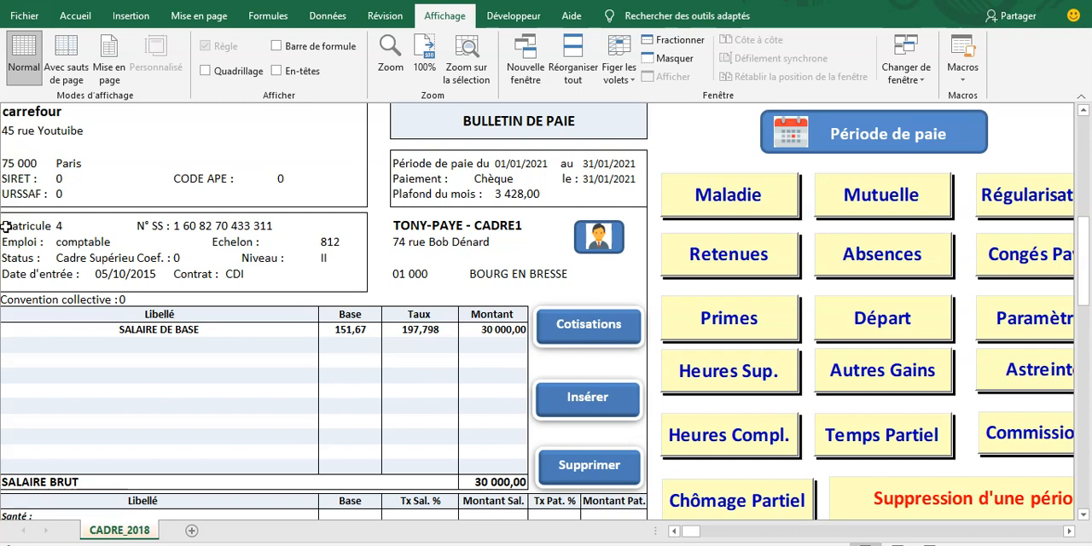
click(6, 149)
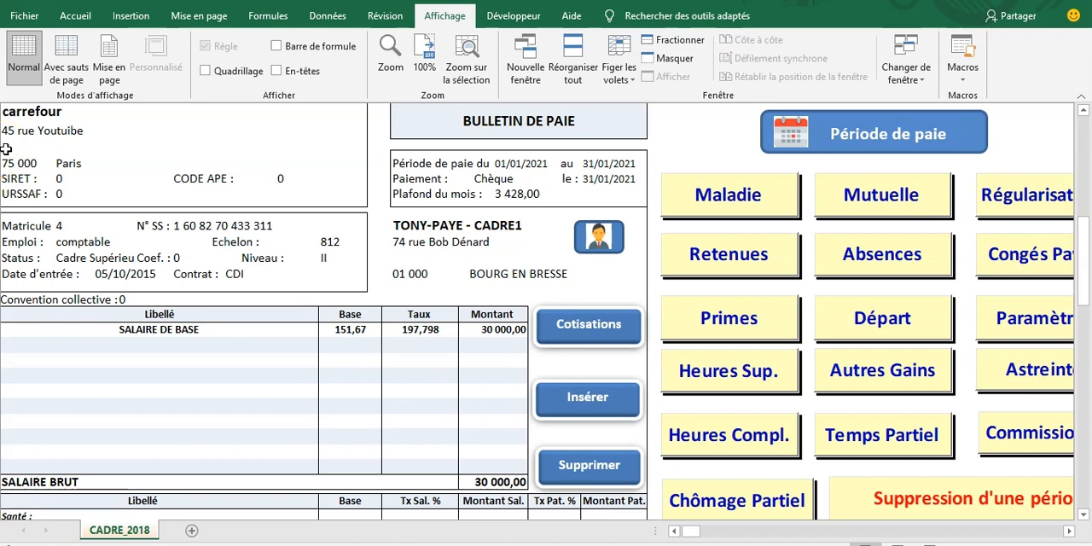
click(21, 194)
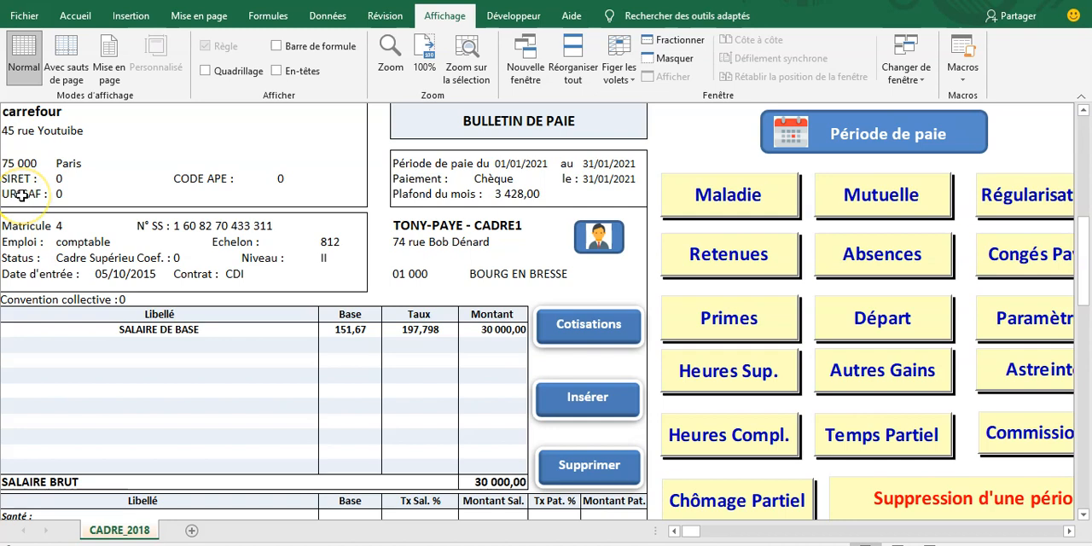